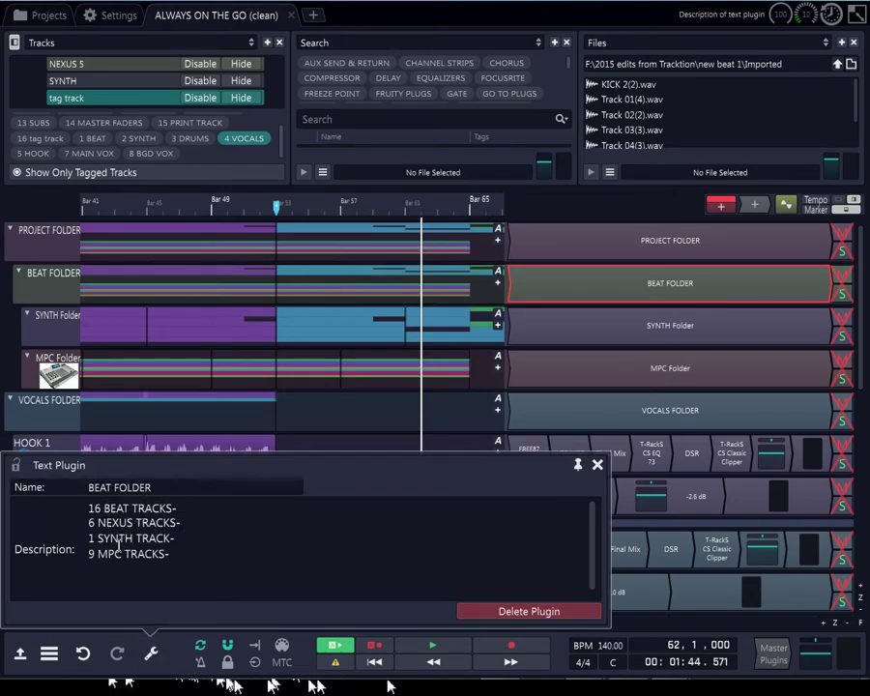
# Step: Read the text plugin notes of the SYNTH, MPC and VOCALS folders
pyautogui.click(682, 333)
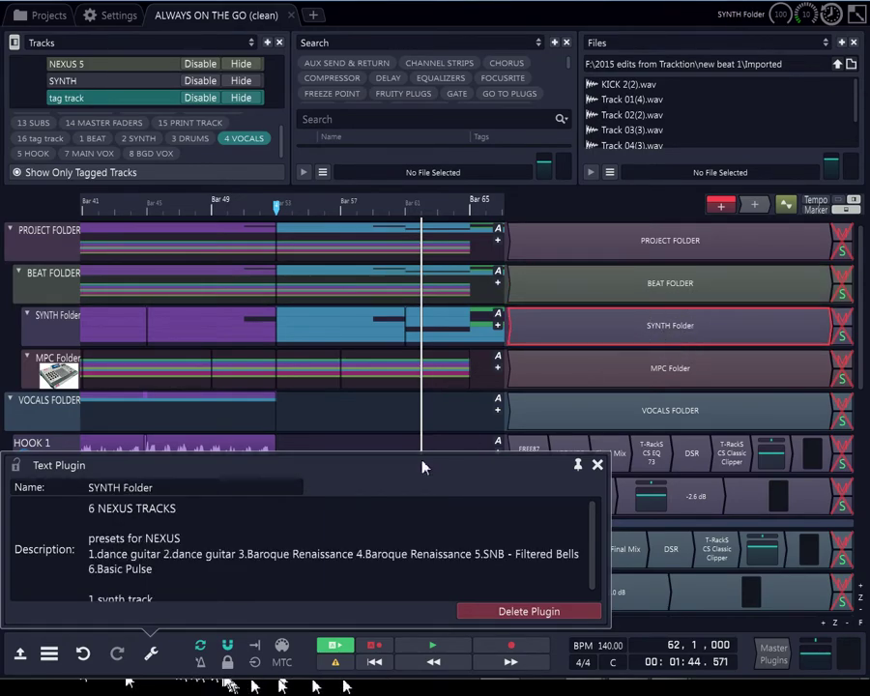
pyautogui.scroll(-1, 136, 510)
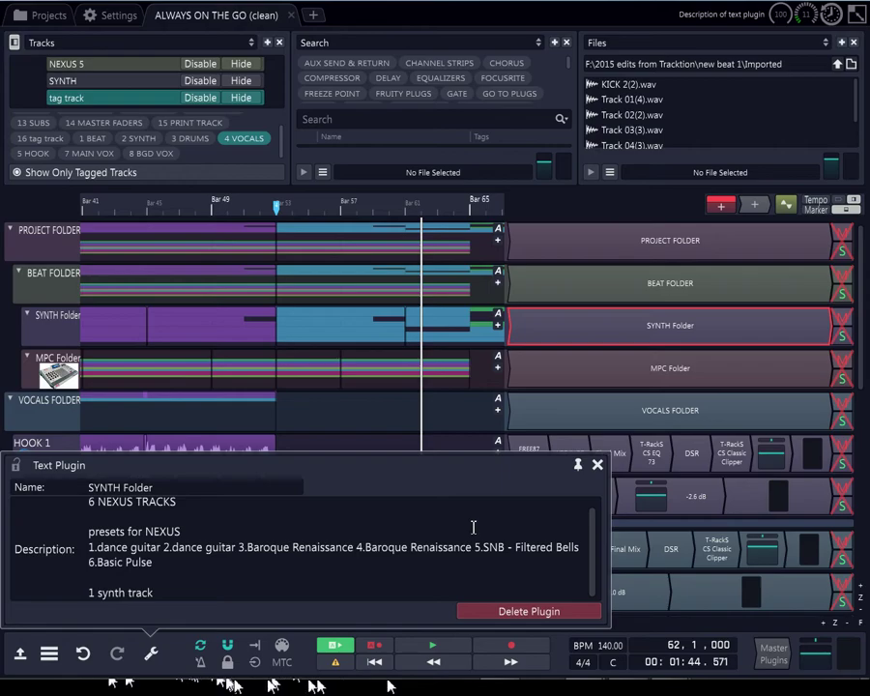
pyautogui.click(654, 369)
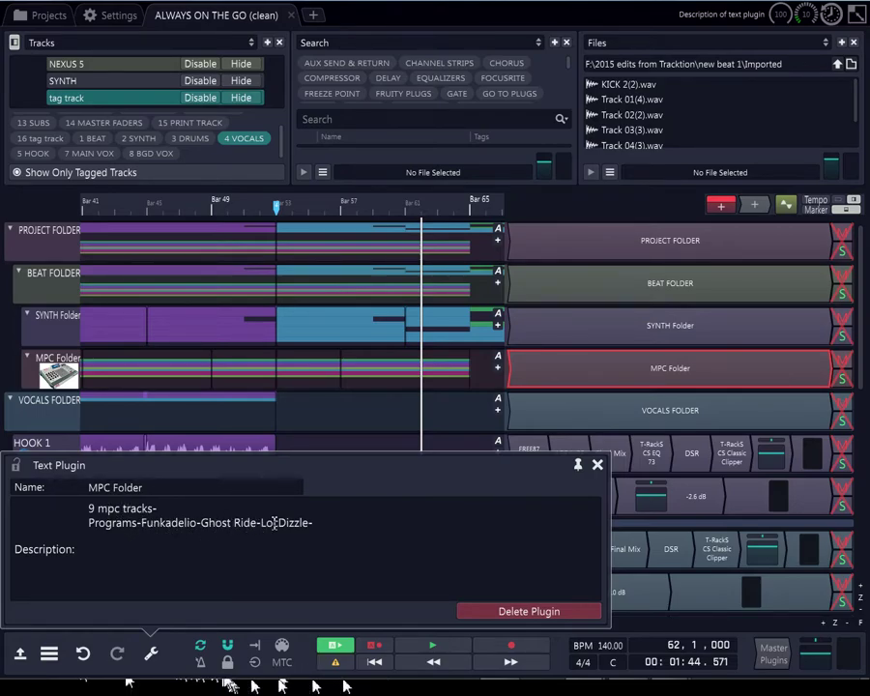
pyautogui.click(631, 416)
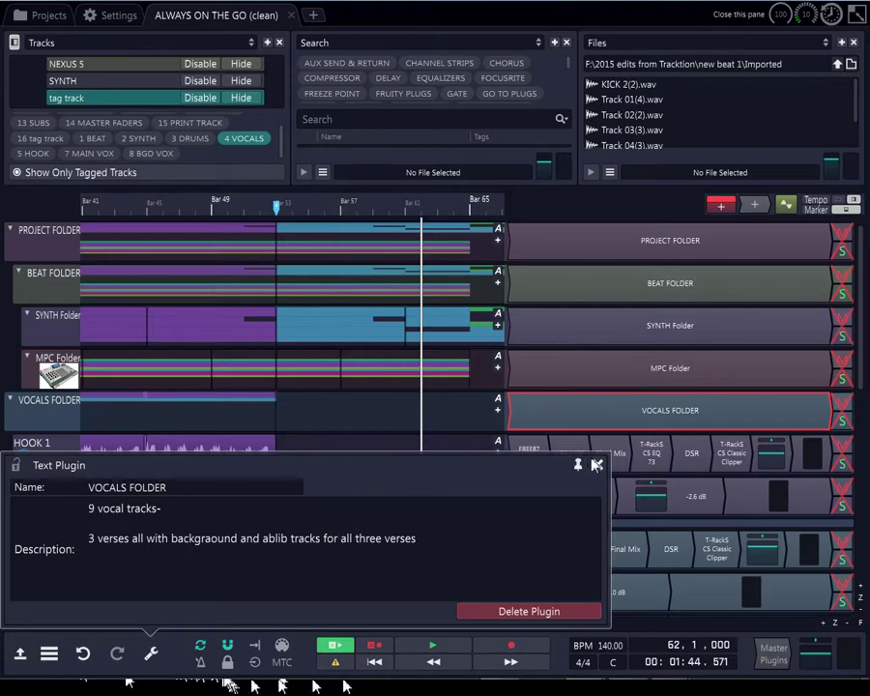
# Step: Read the text plugin notes of the AUX, SUBS and FADERS folders, then close the notes
pyautogui.scroll(-3, 601, 388)
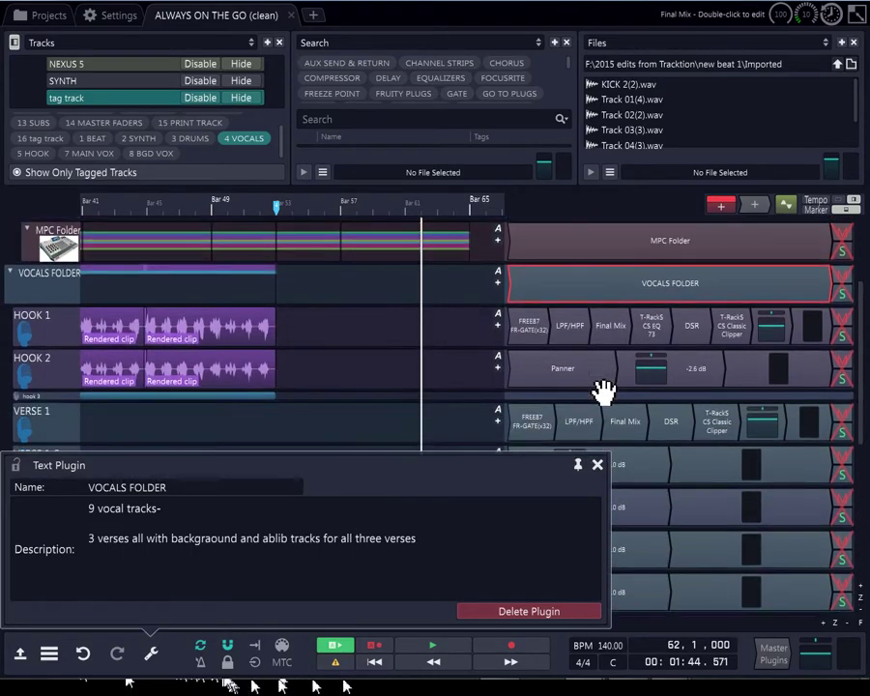
pyautogui.scroll(-5, 601, 389)
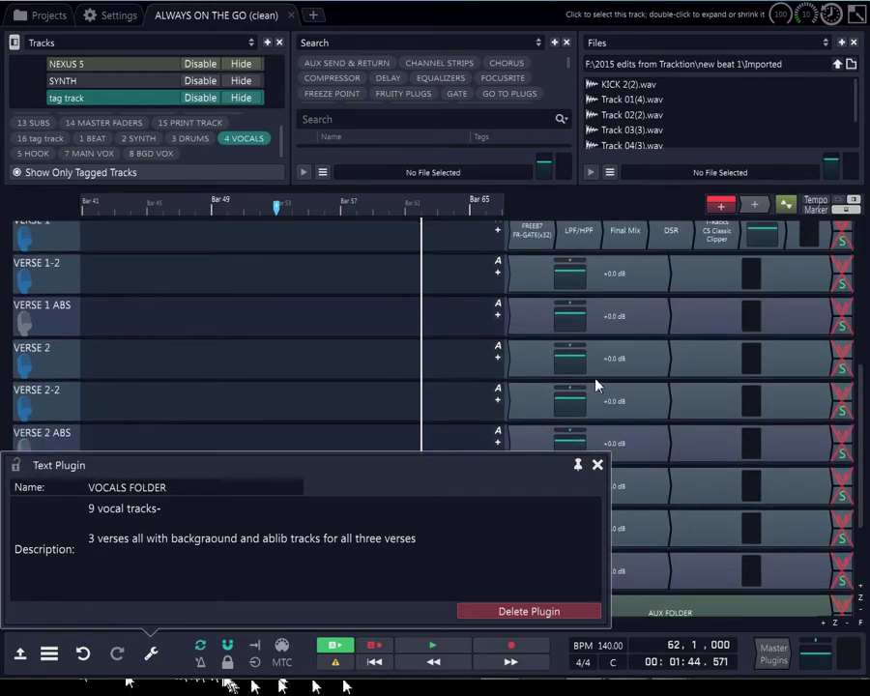
pyautogui.scroll(-4, 599, 384)
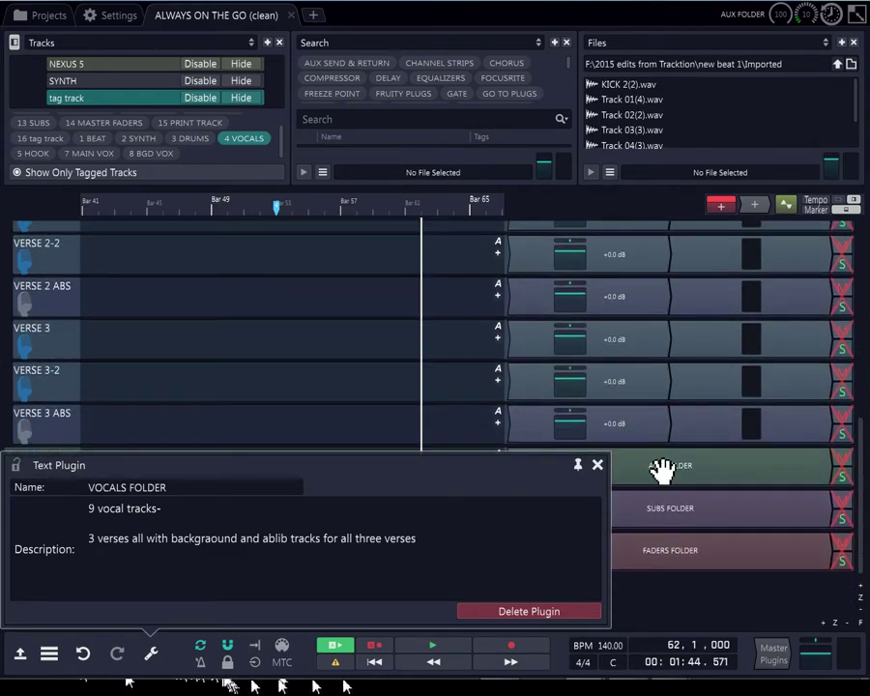
pyautogui.click(662, 470)
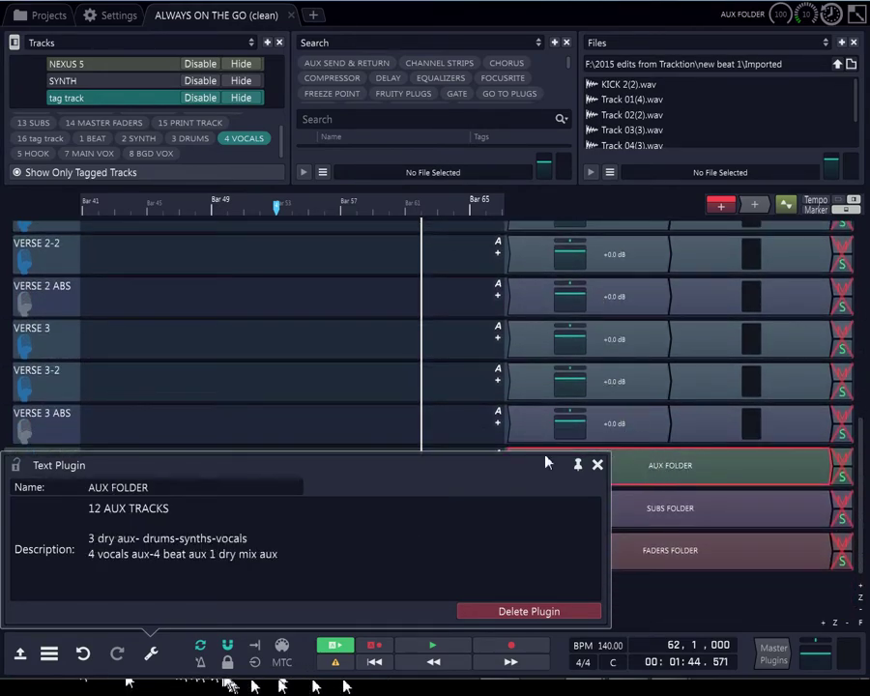
pyautogui.click(141, 539)
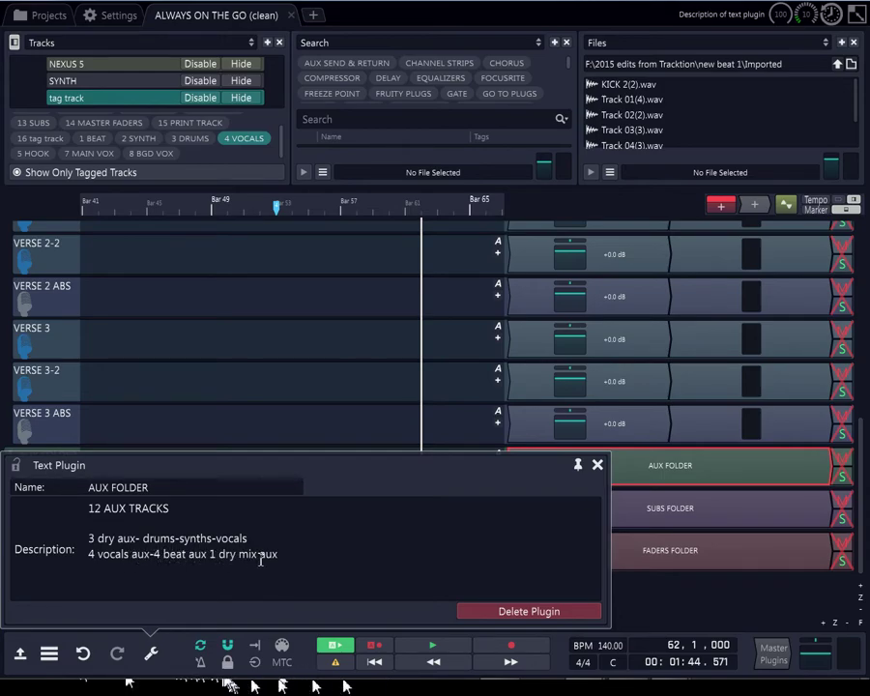
pyautogui.click(640, 512)
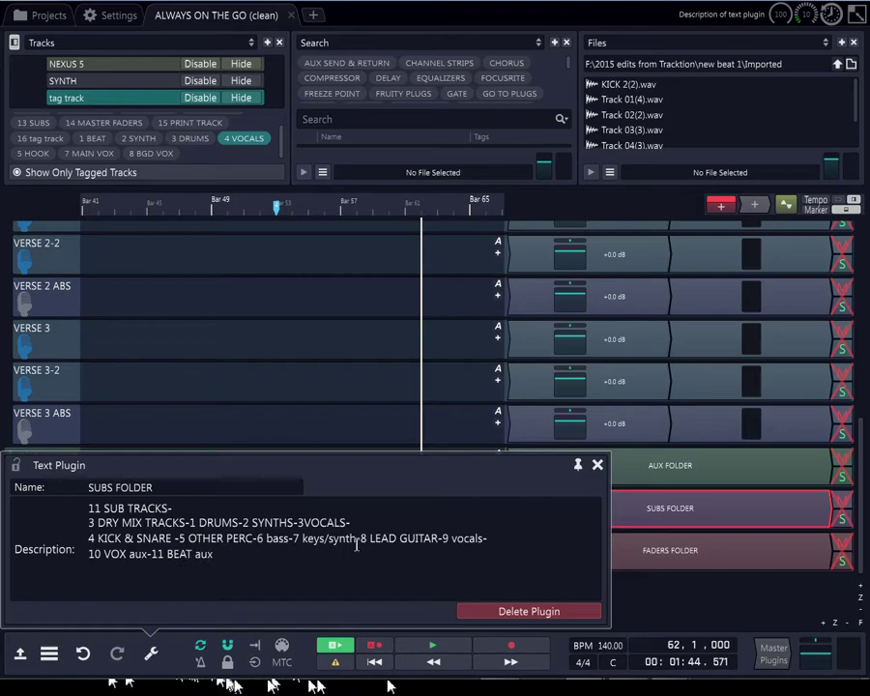
pyautogui.click(661, 549)
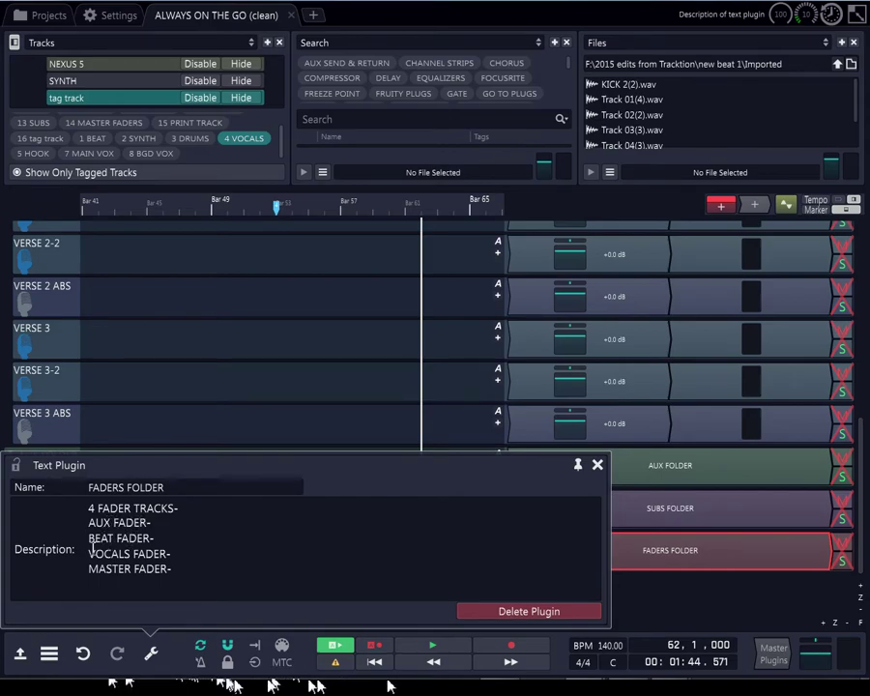
pyautogui.click(597, 466)
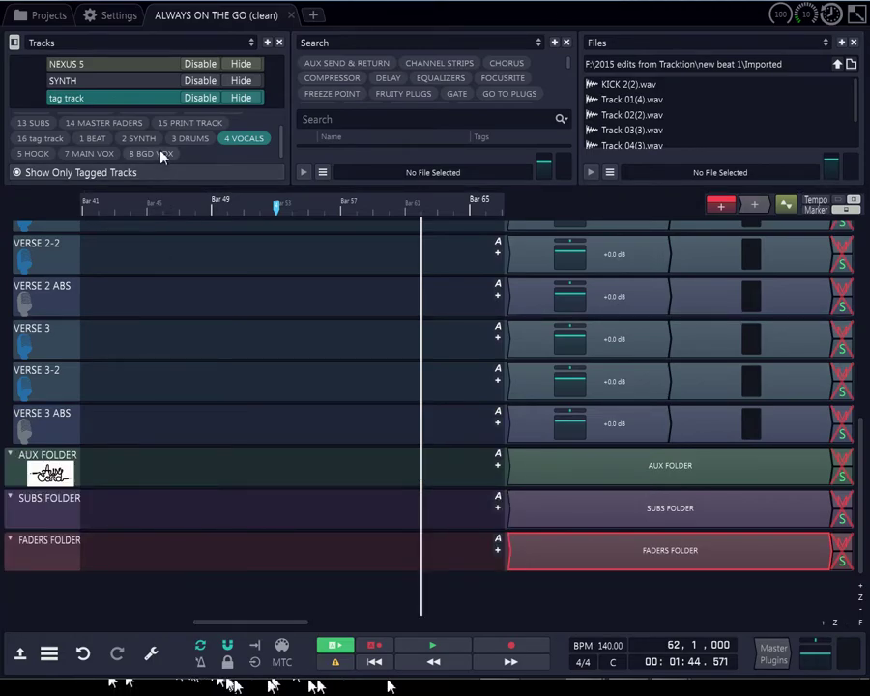
# Step: Replace the 4 VOCALS tag filter with 15 PRINT TRACK and select the print track
pyautogui.click(245, 138)
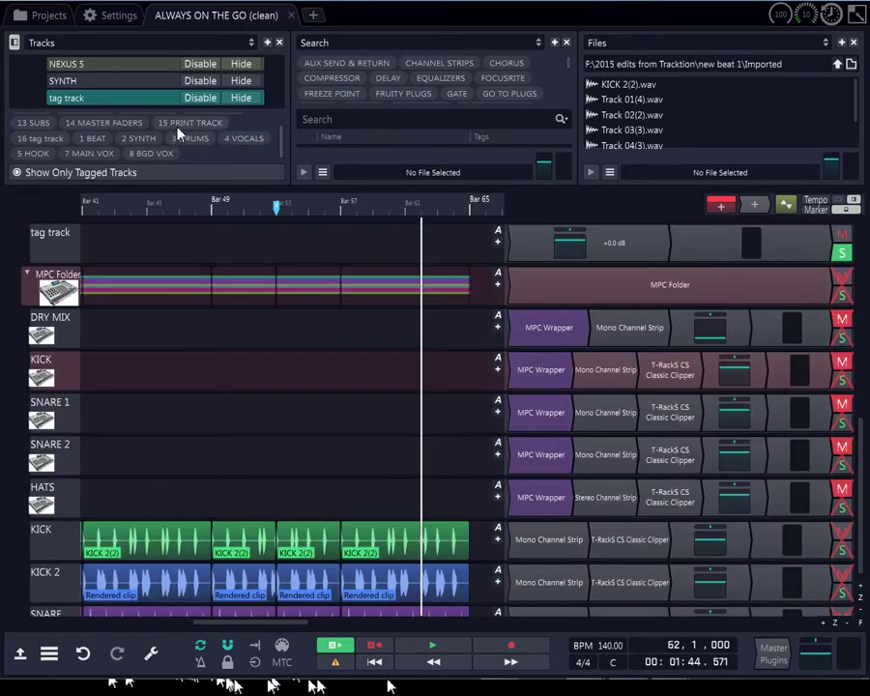
pyautogui.click(188, 123)
pyautogui.scroll(-1, 70, 504)
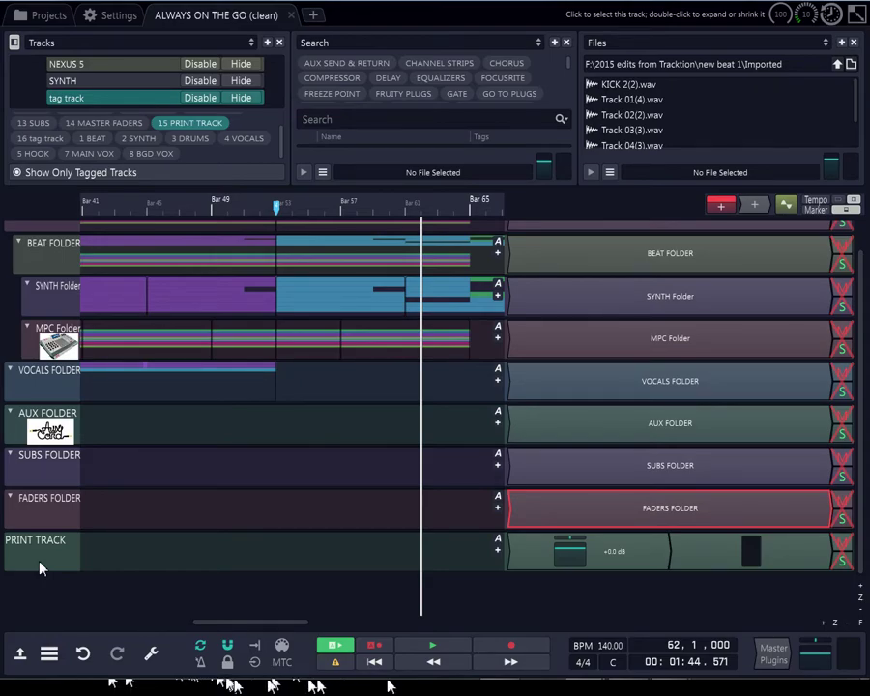
pyautogui.click(54, 545)
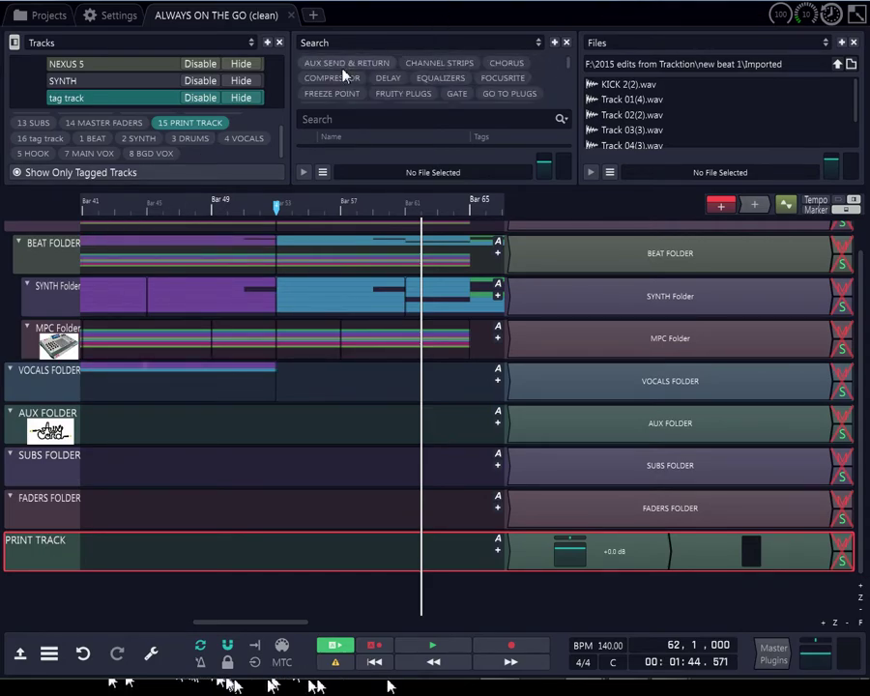
# Step: Look through the plugin search tags and audition Track 01(4).wav from the Imported folder
pyautogui.scroll(-5, 386, 73)
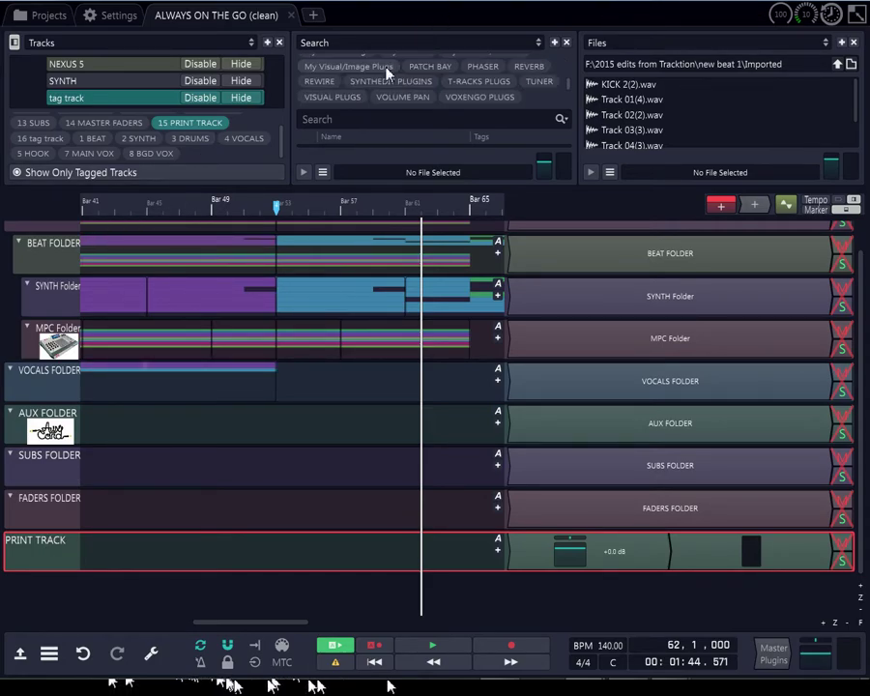
pyautogui.scroll(3, 386, 72)
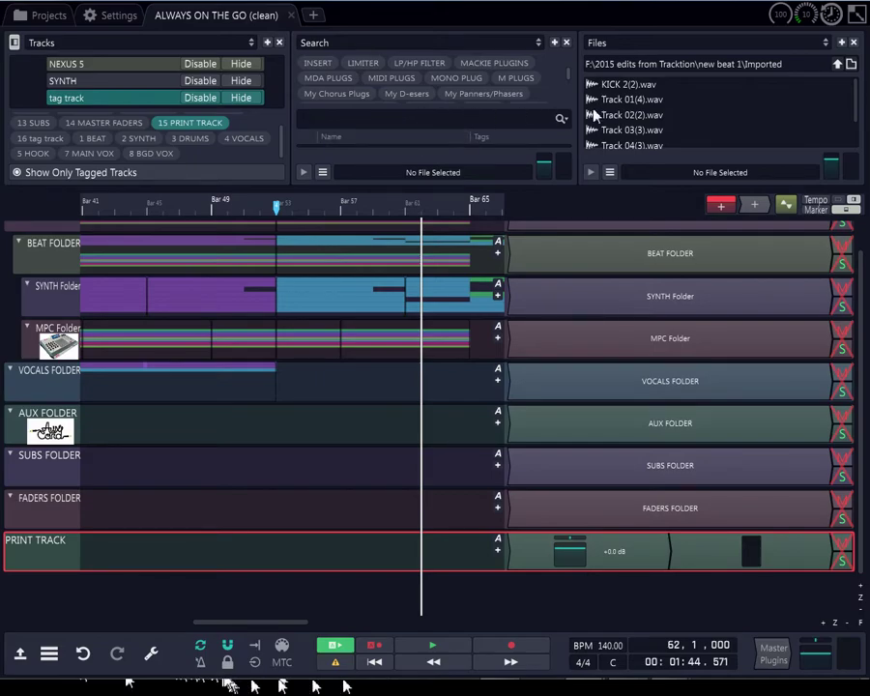
pyautogui.click(718, 99)
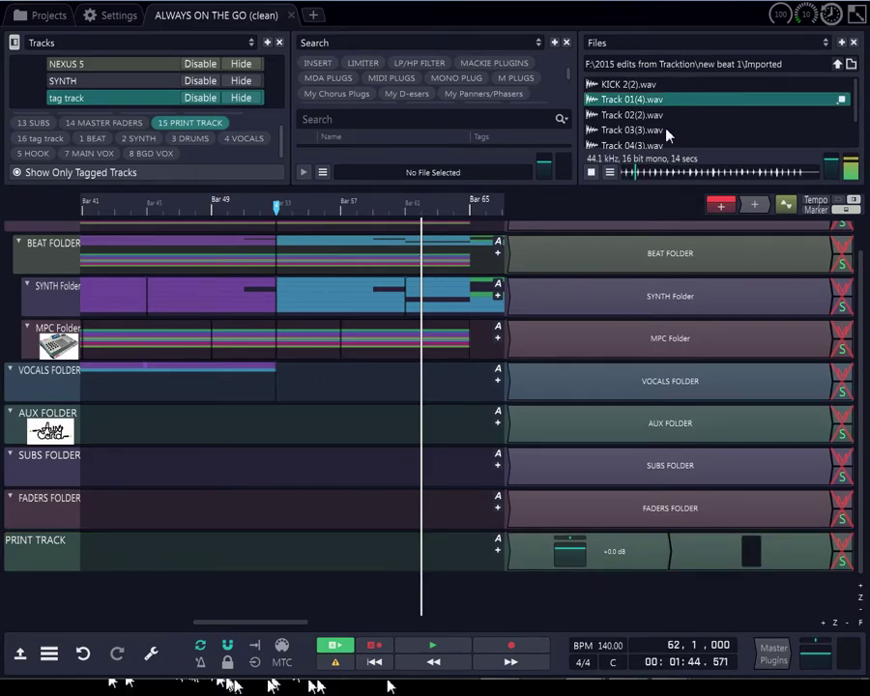
pyautogui.click(591, 172)
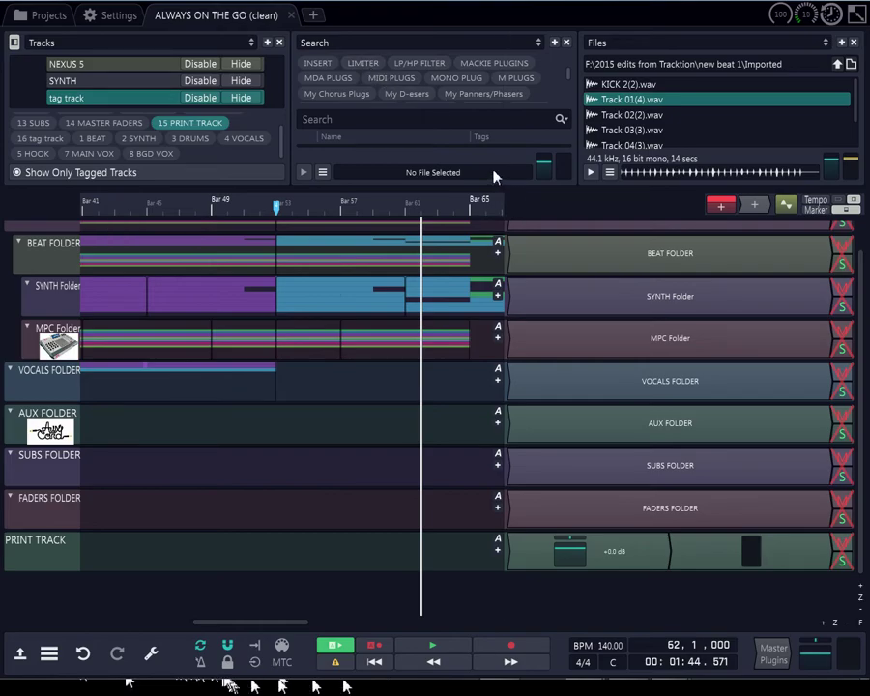
# Step: Expand the controls panel to its full size and filter the tracks by 16 tag track and 4 VOCALS instead of 15 PRINT TRACK
pyautogui.moveTo(21, 677)
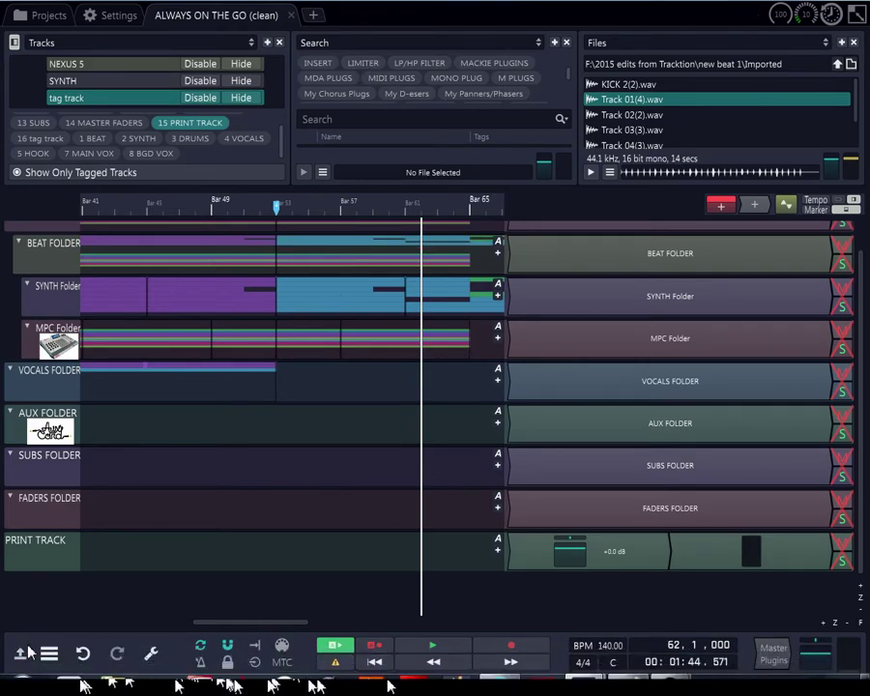
pyautogui.click(23, 653)
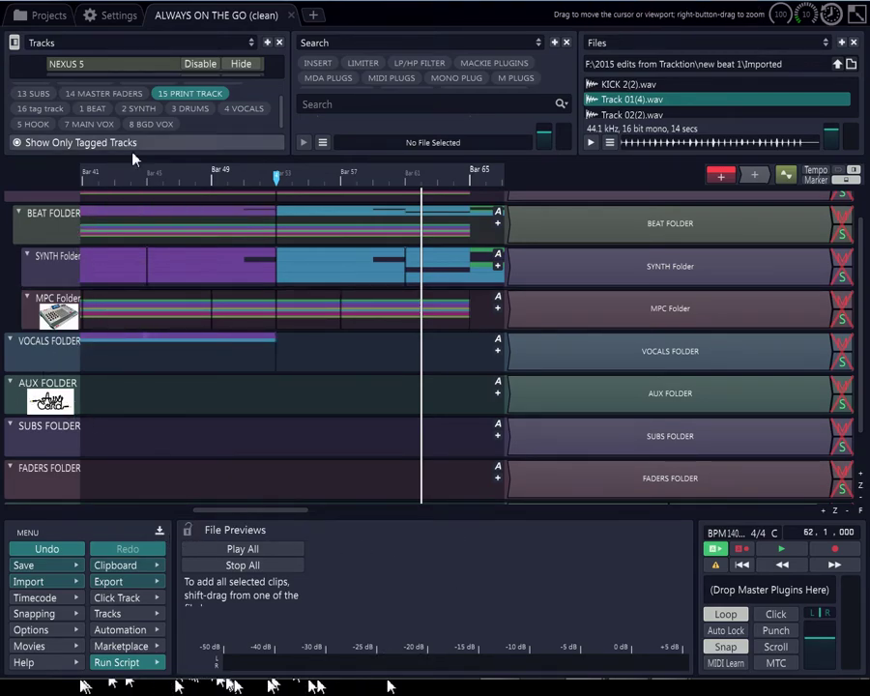
pyautogui.click(185, 95)
pyautogui.click(40, 108)
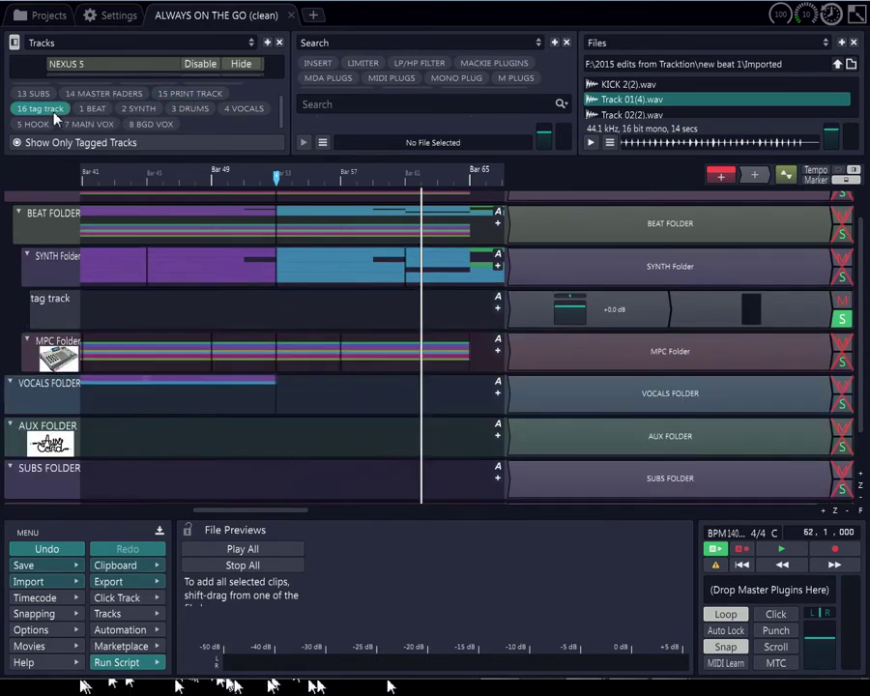
pyautogui.click(228, 110)
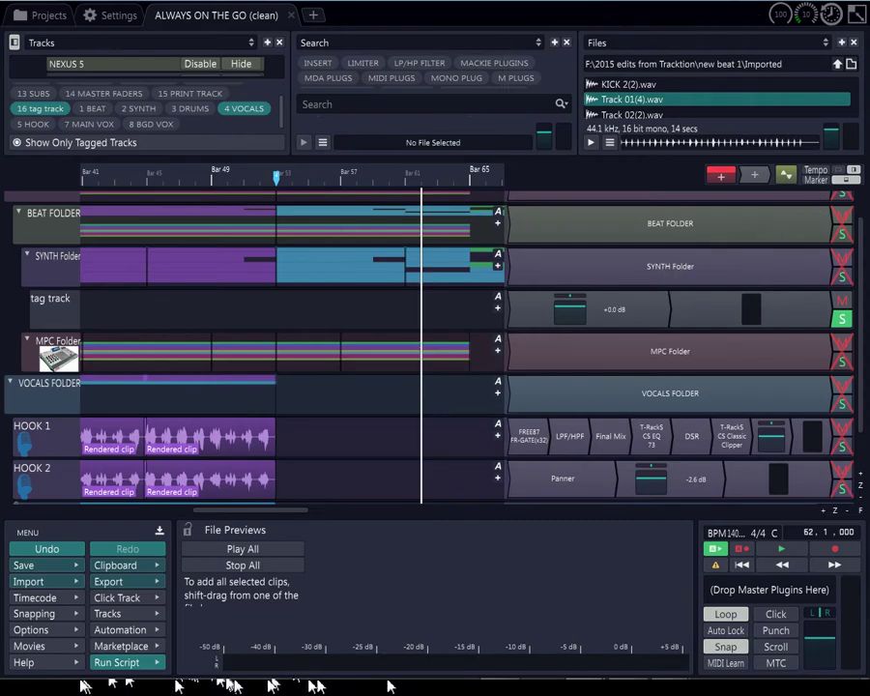
# Step: Hide the mixer panel and shrink the controls panel to its compact layout
pyautogui.click(855, 178)
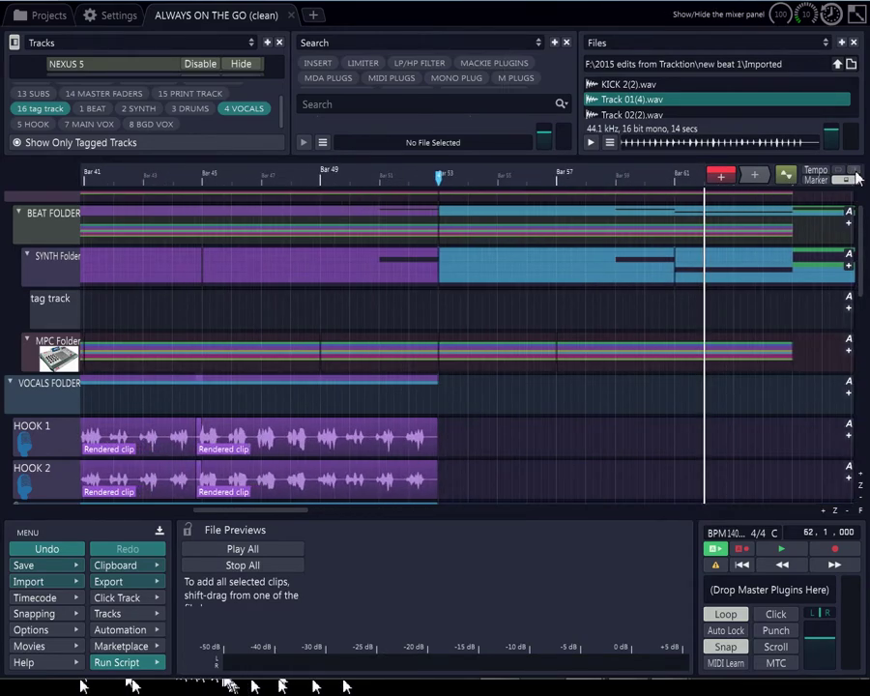
pyautogui.click(855, 178)
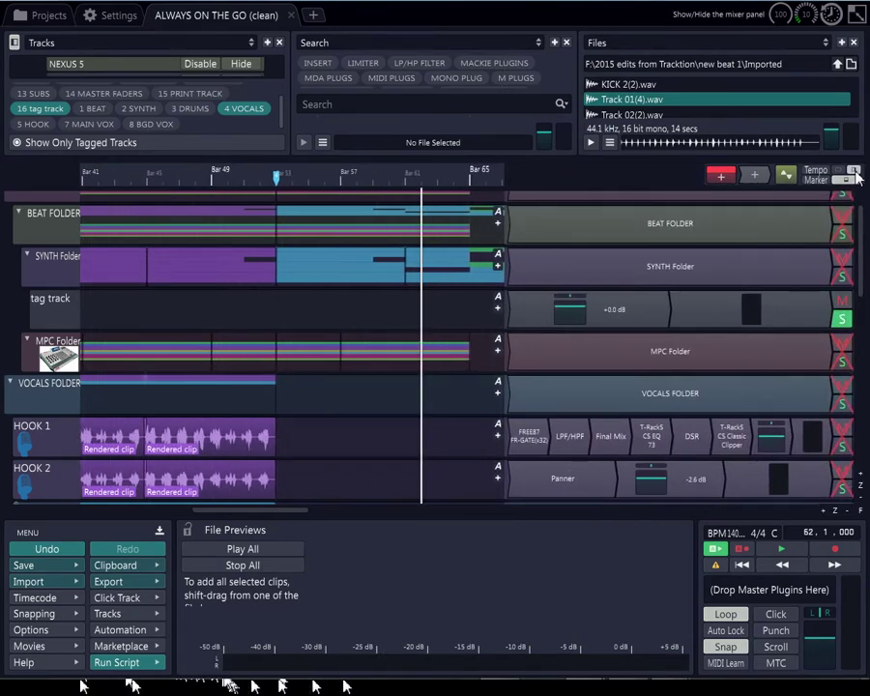
pyautogui.click(855, 177)
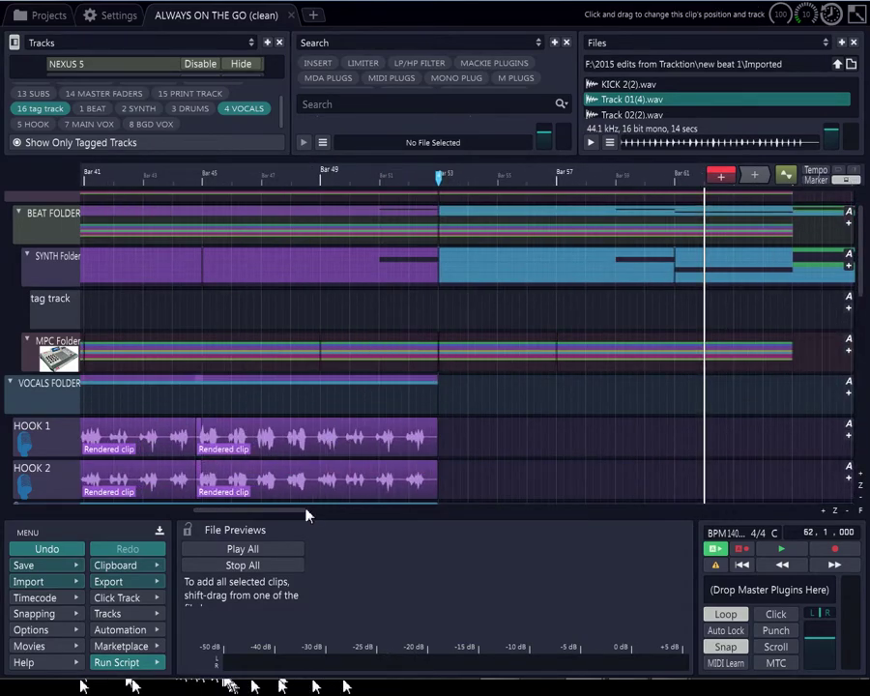
pyautogui.click(159, 532)
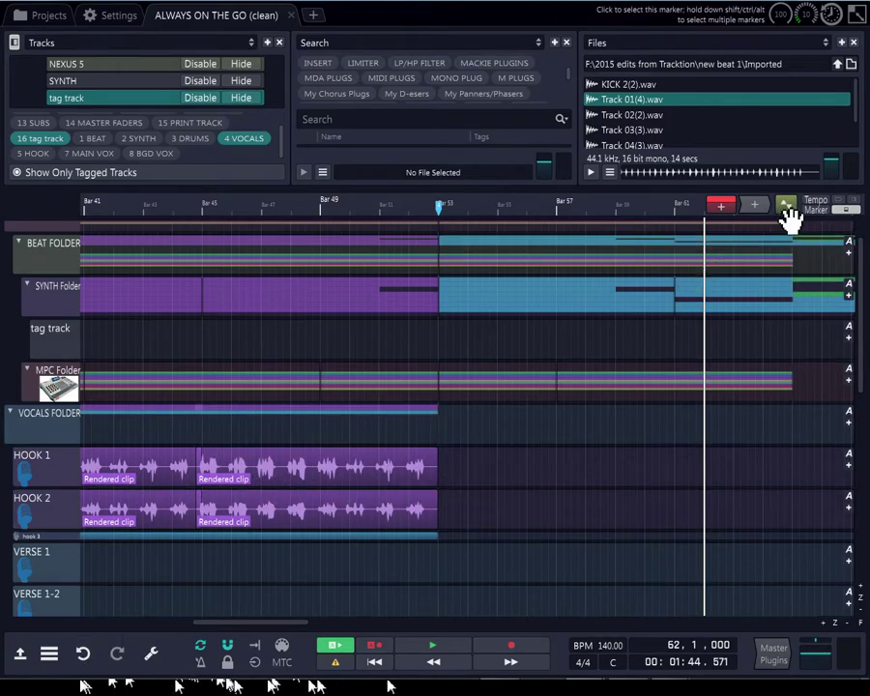
# Step: Hide the controls panel, show and hide the mixer again, and enlarge the HOOK 1 track
pyautogui.click(843, 211)
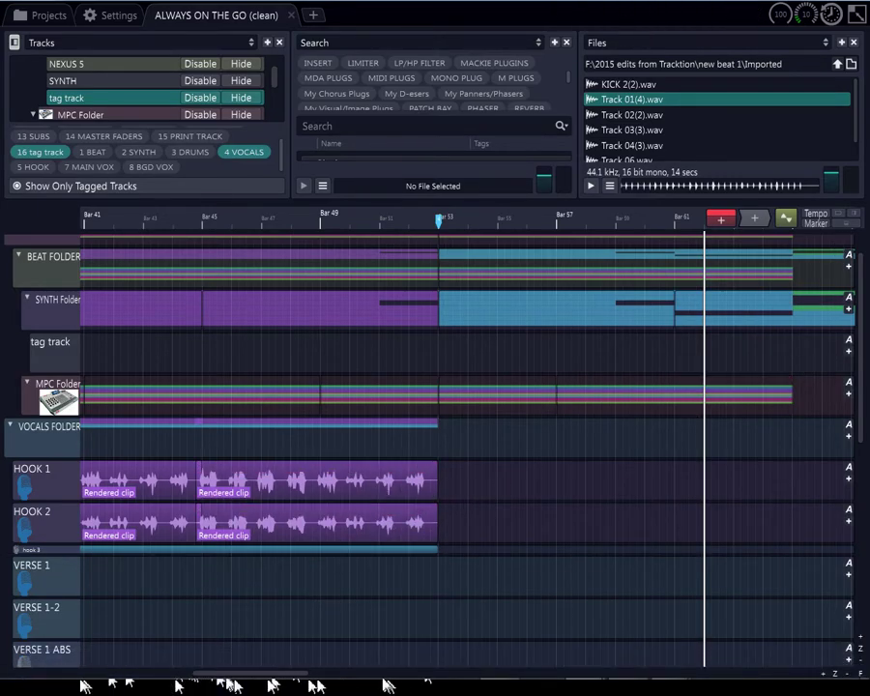
pyautogui.click(850, 212)
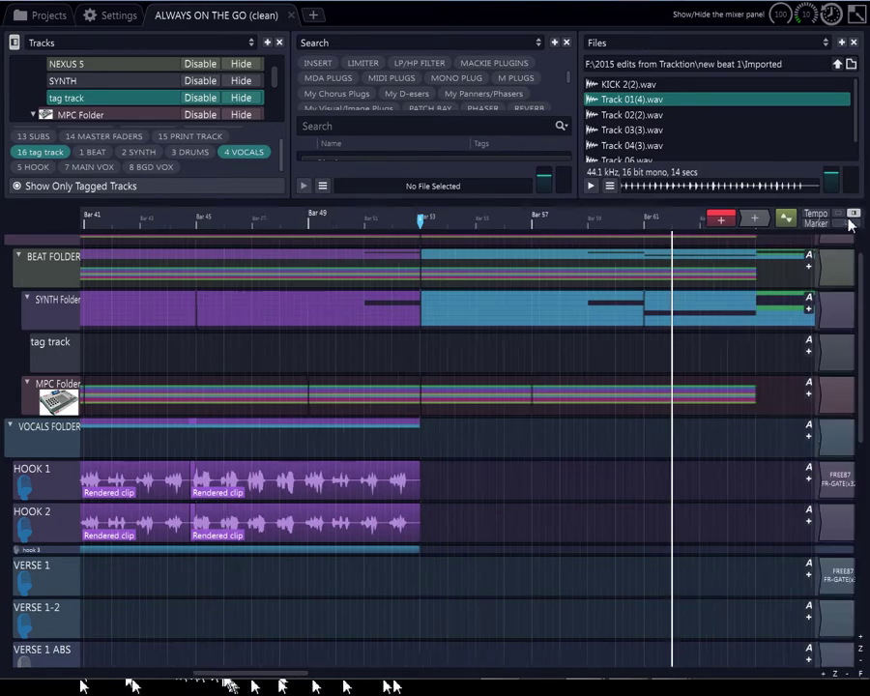
pyautogui.click(850, 215)
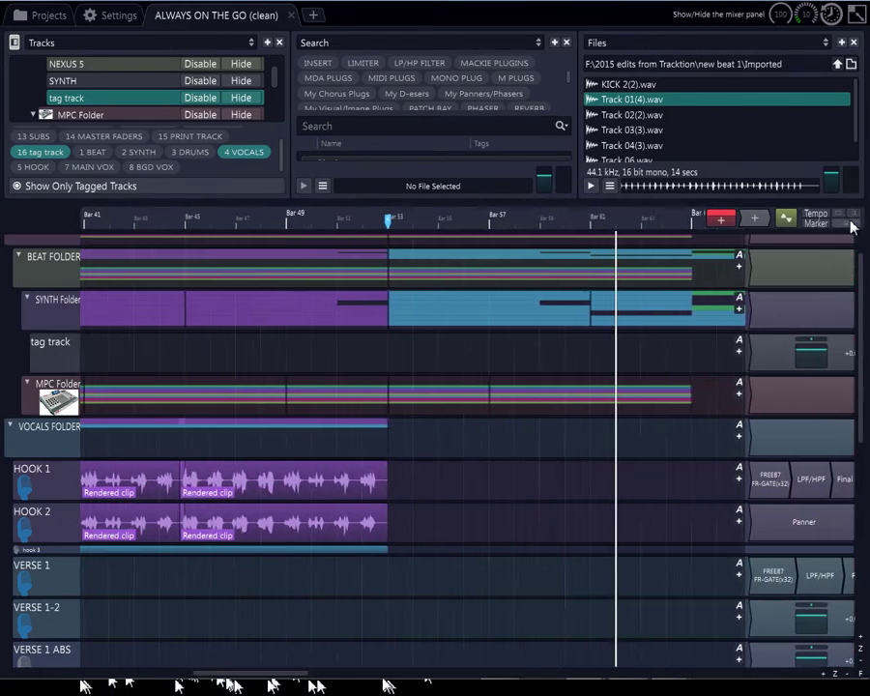
pyautogui.doubleClick(263, 473)
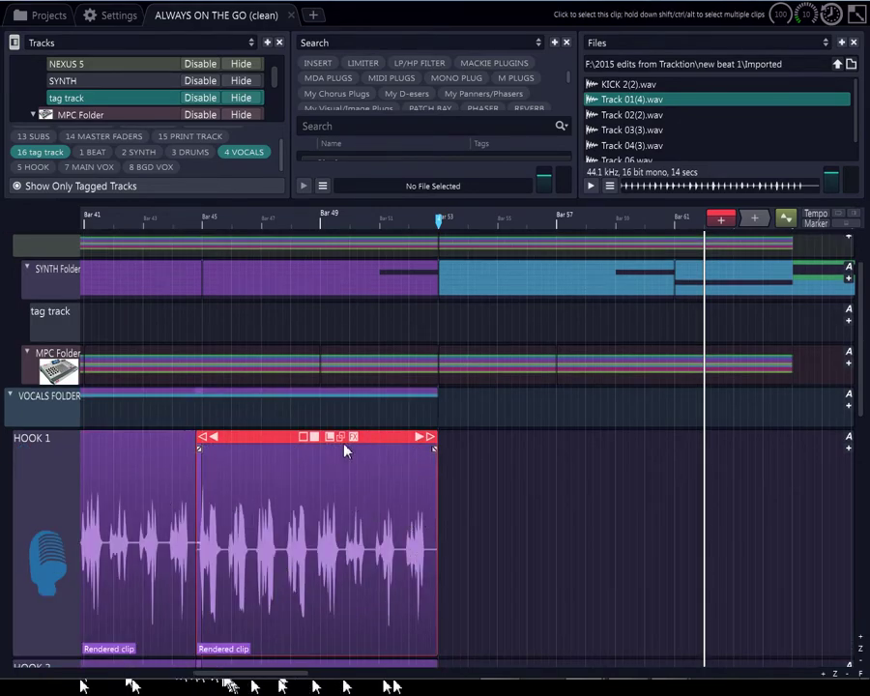
# Step: Bring back the mixer and compact controls panels and zoom the timeline out around the HOOK 1 clips
pyautogui.click(851, 215)
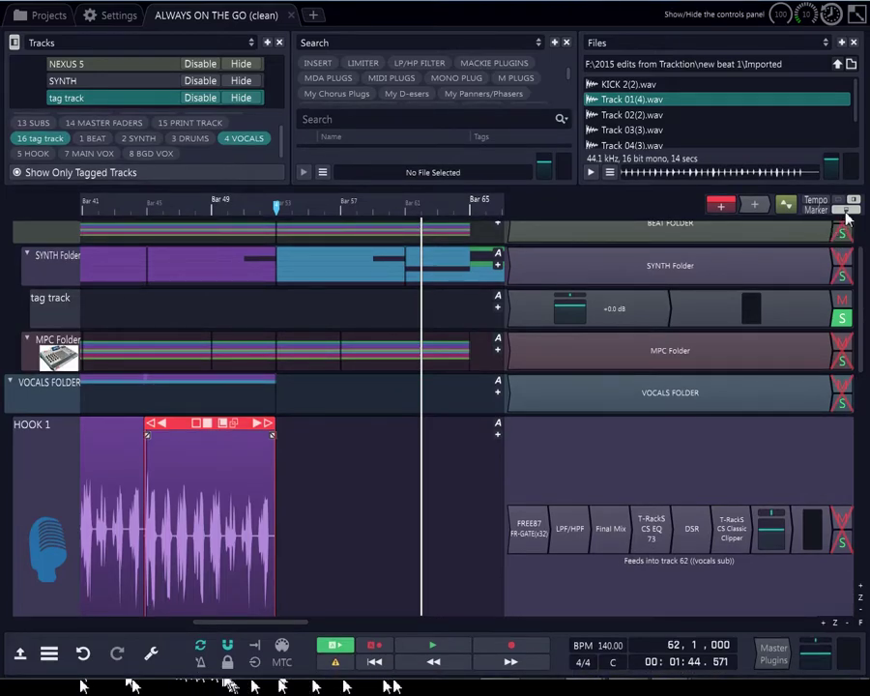
pyautogui.click(854, 211)
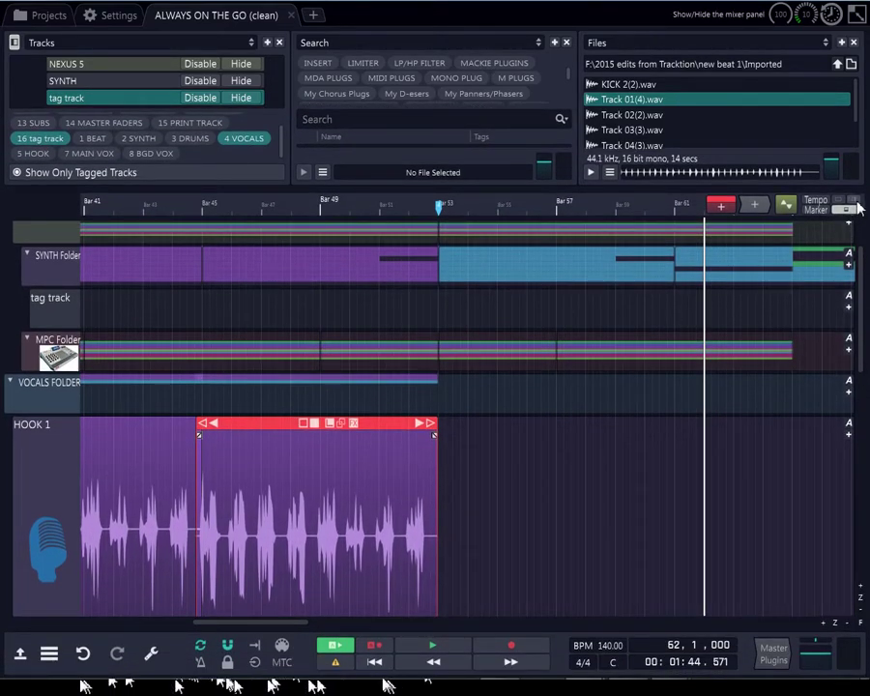
pyautogui.click(855, 206)
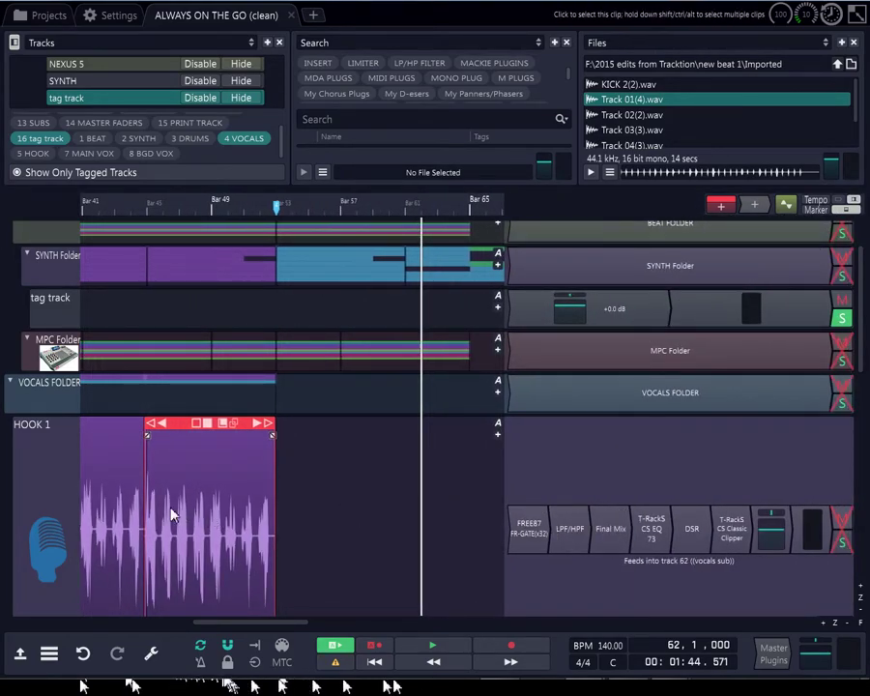
pyautogui.scroll(-2, 106, 501)
pyautogui.scroll(-1, 71, 463)
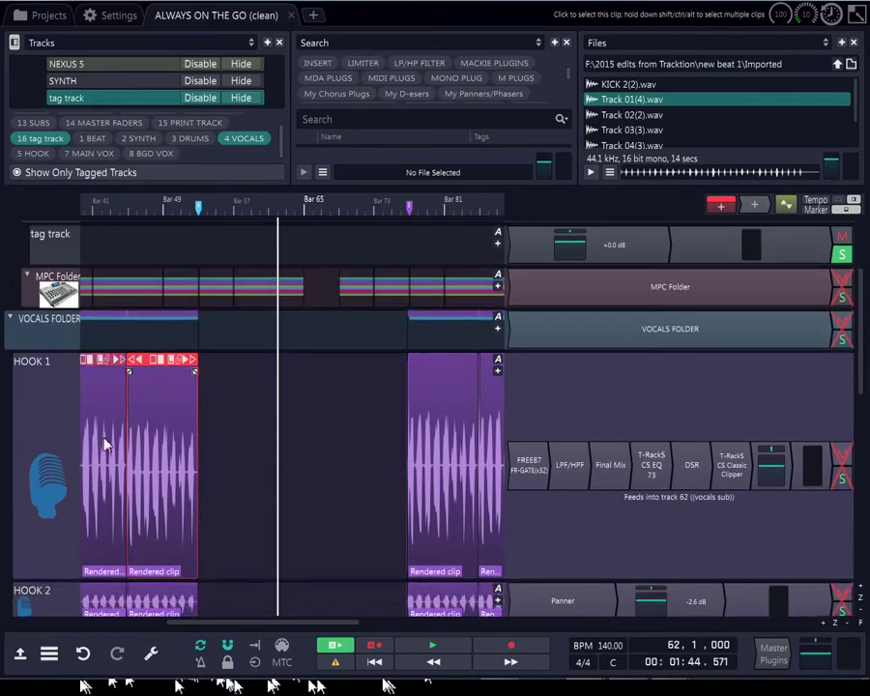
# Step: Expand the controls panel to its full layout, look at the save options, and select the HOOK 1 track
pyautogui.scroll(-3, 106, 445)
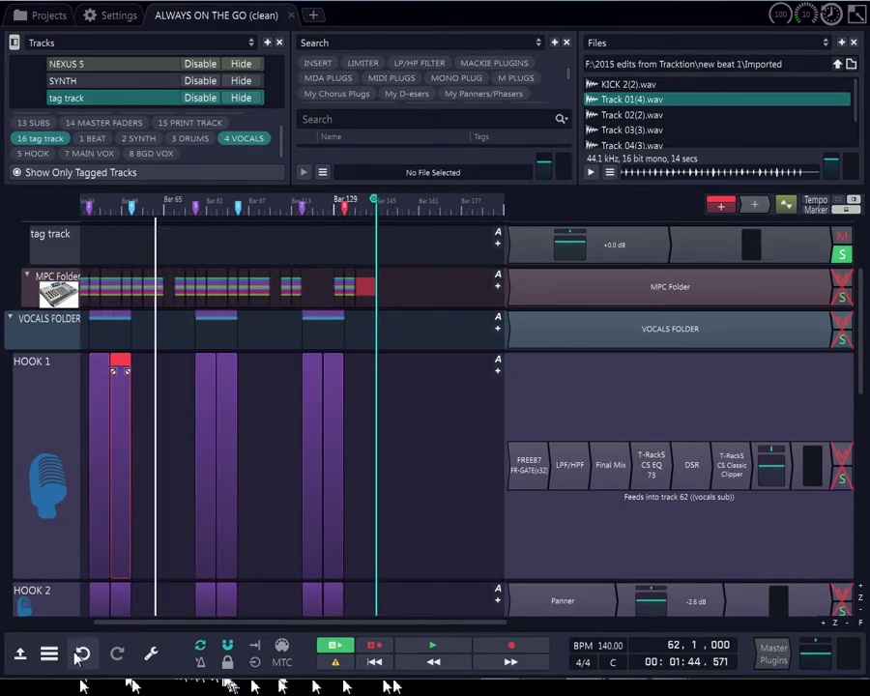
pyautogui.click(48, 654)
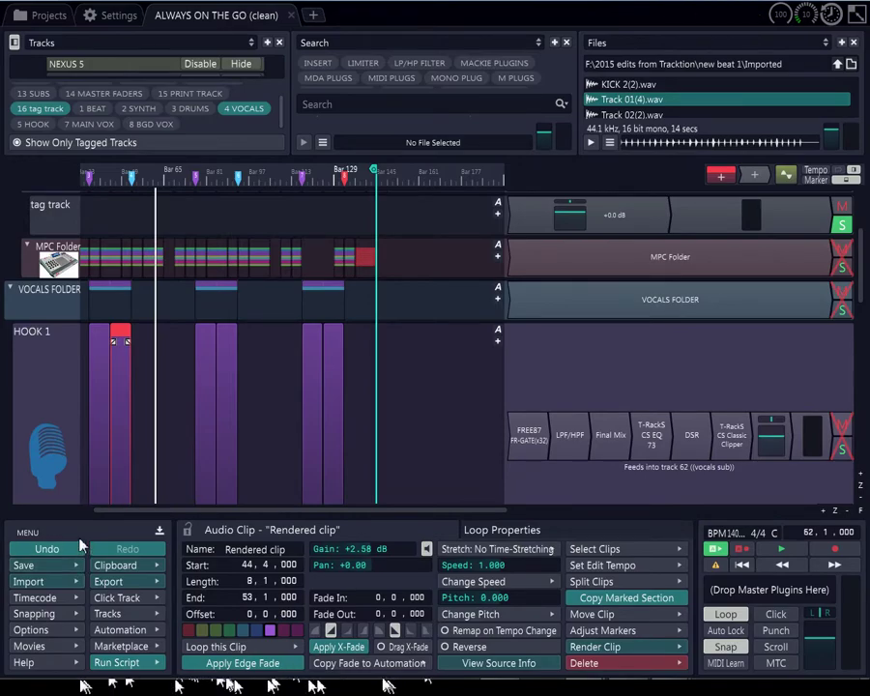
pyautogui.click(56, 568)
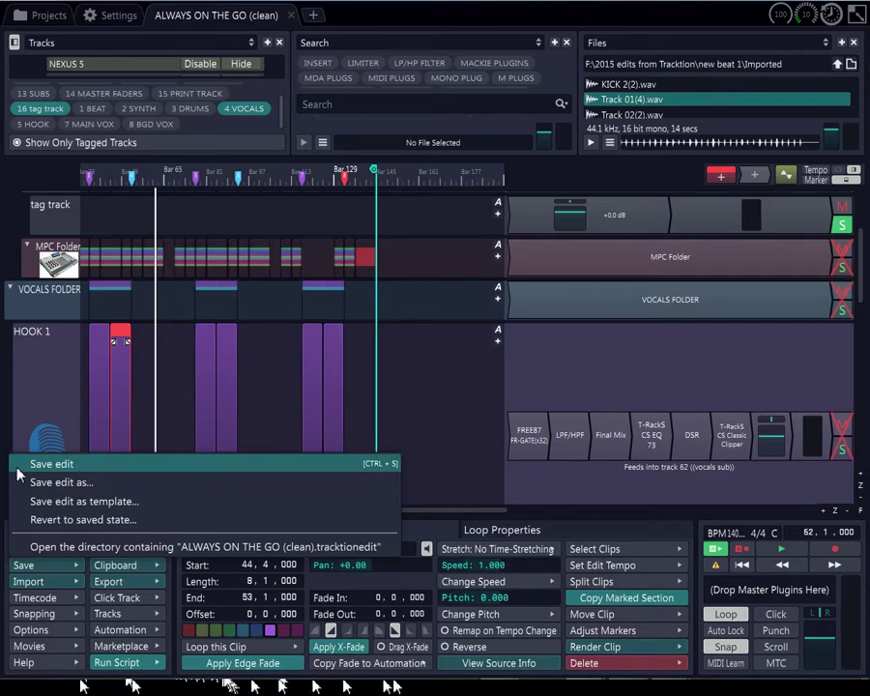
pyautogui.click(51, 406)
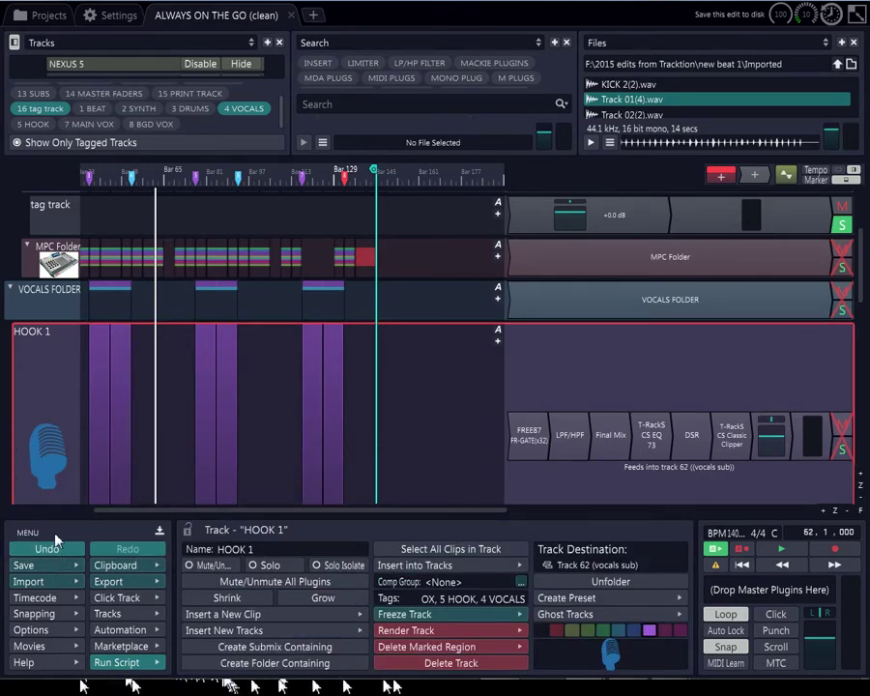
# Step: Shrink the enlarged HOOK 1 track back to its normal height
pyautogui.scroll(-5, 860, 324)
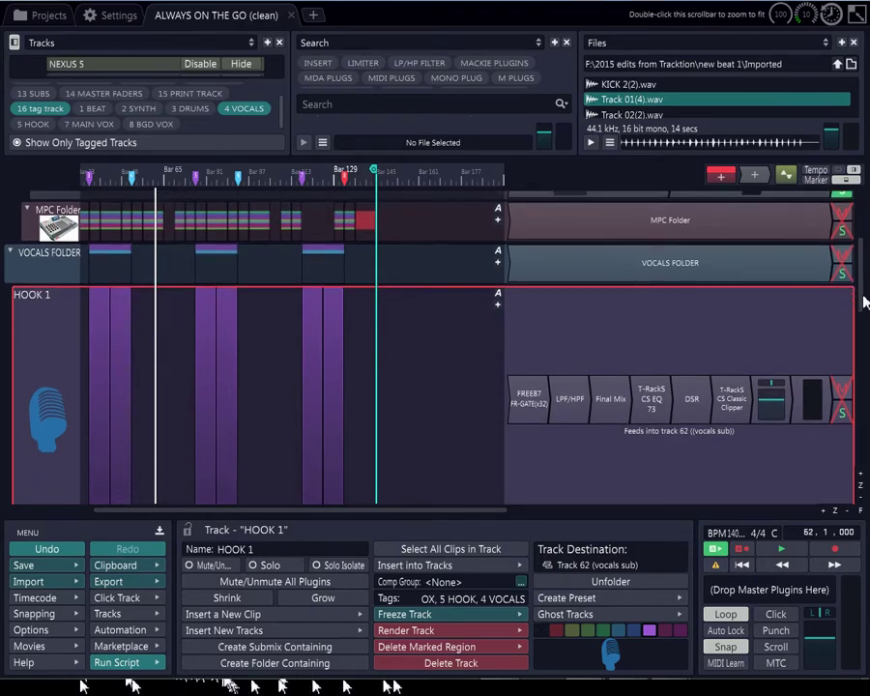
pyautogui.scroll(5, 860, 324)
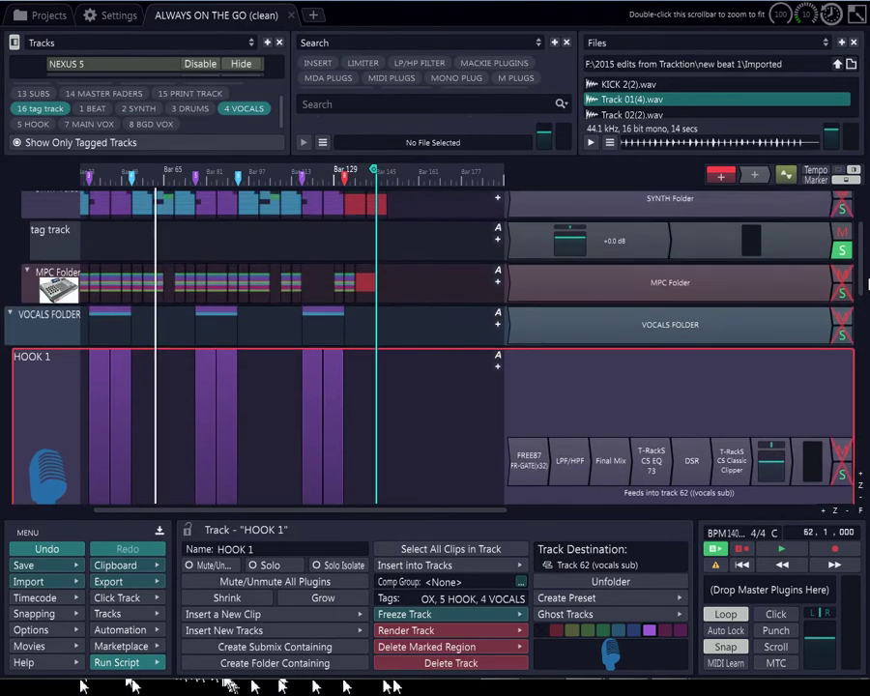
pyautogui.doubleClick(67, 482)
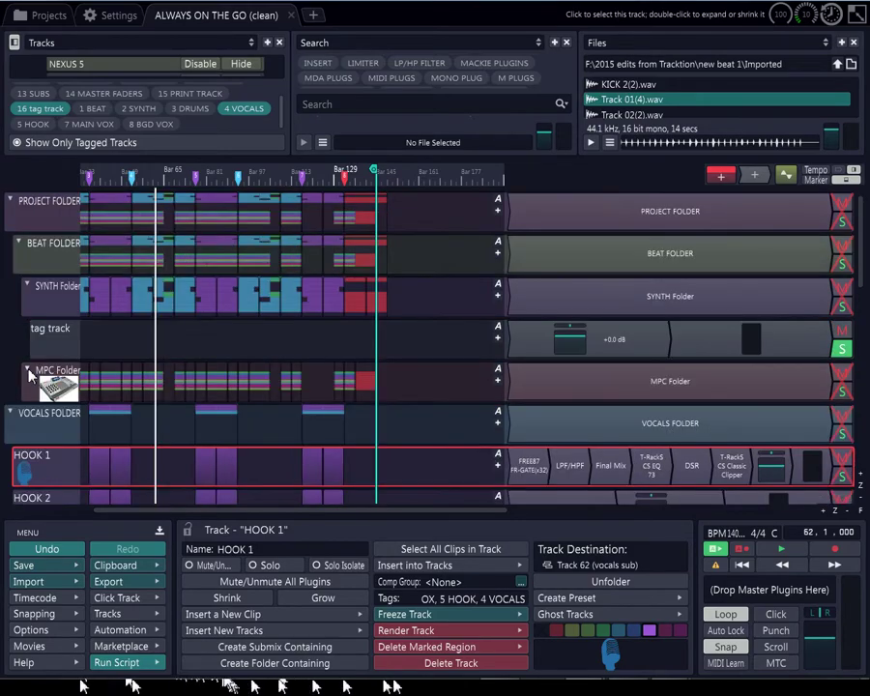
# Step: Examine the filtered track list from the synth folder through the hook and verse tracks to the faders folder
pyautogui.scroll(-1, 36, 443)
pyautogui.scroll(-4, 35, 444)
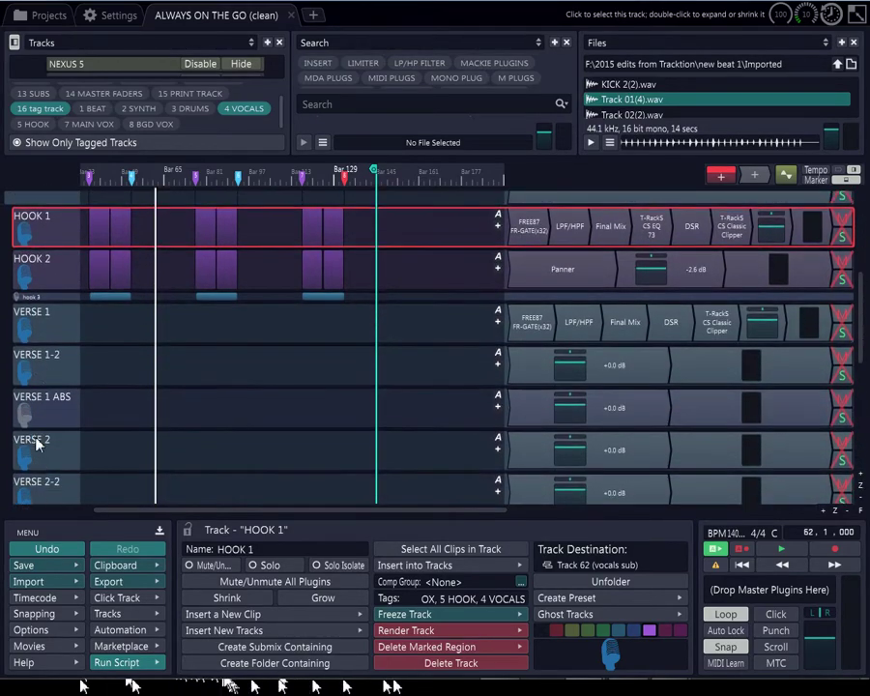
pyautogui.scroll(-3, 57, 310)
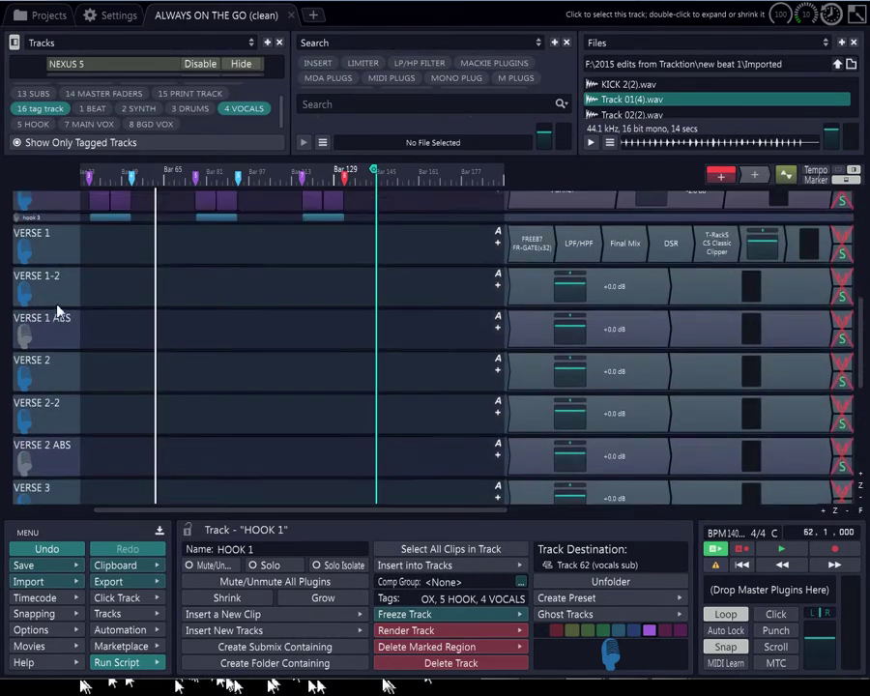
pyautogui.scroll(3, 57, 310)
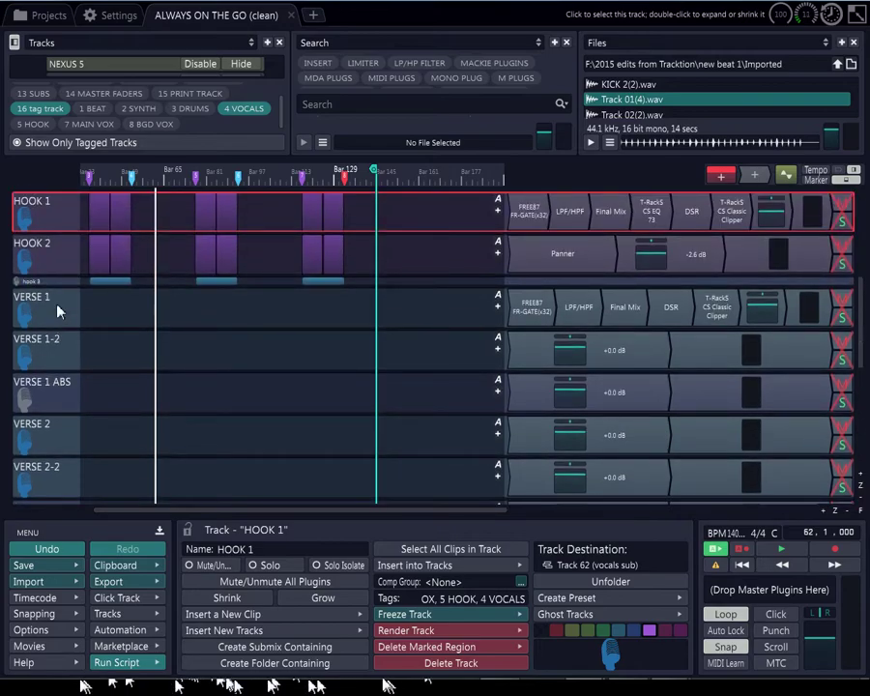
pyautogui.scroll(-1, 57, 310)
pyautogui.scroll(2, 57, 310)
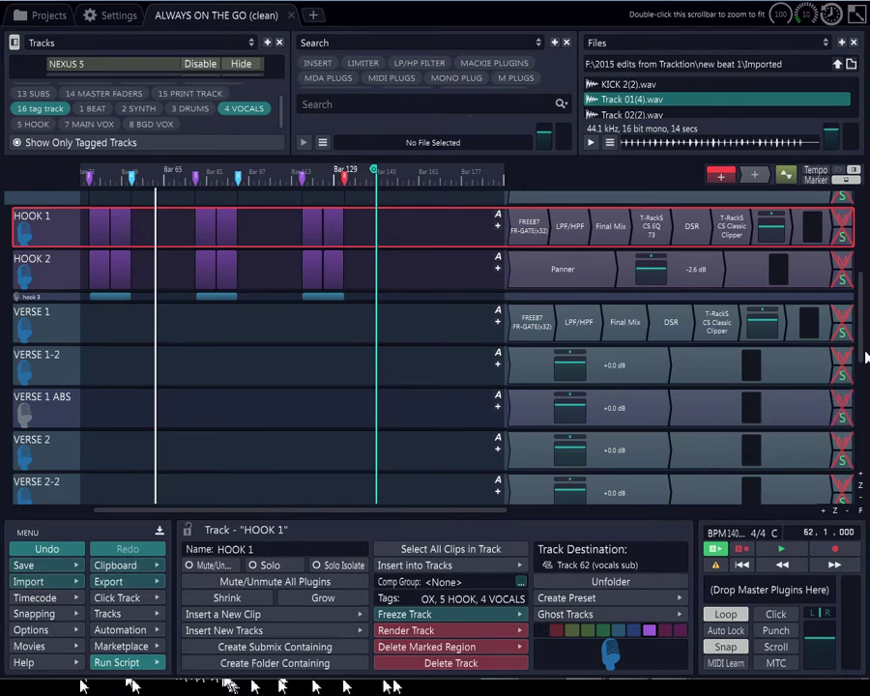
pyautogui.moveTo(863, 343); pyautogui.dragTo(863, 466)
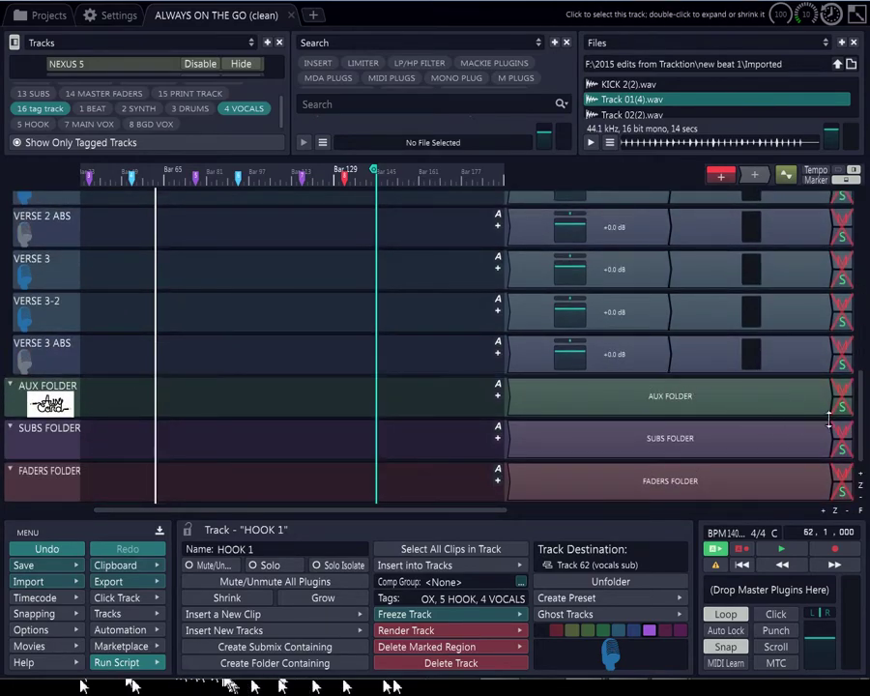
pyautogui.moveTo(864, 417); pyautogui.dragTo(866, 273)
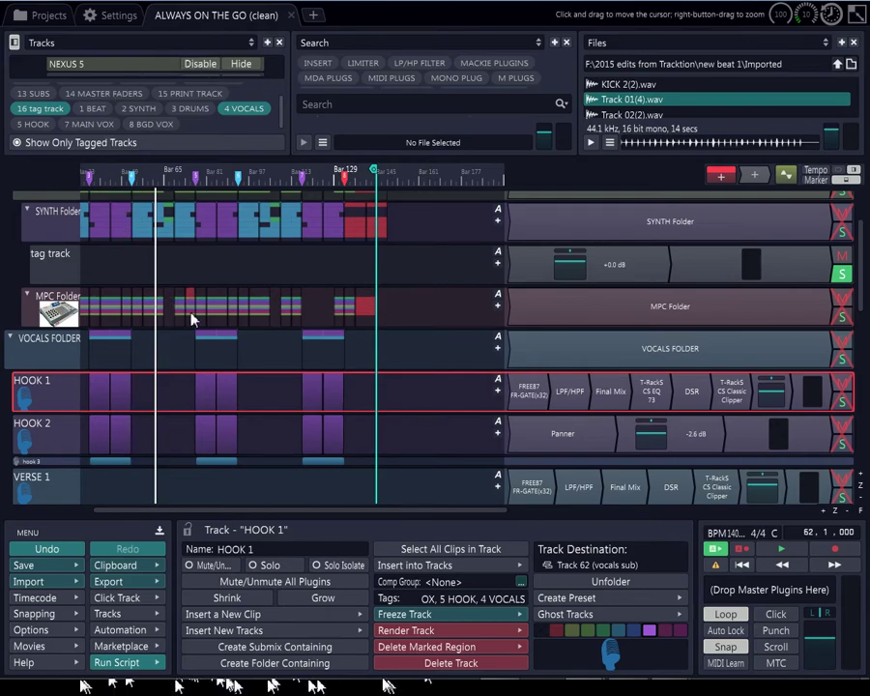
pyautogui.scroll(1, 193, 307)
# Step: Replace the 16 tag track and 4 VOCALS filters with 13 SUBS, and clear that filter to show all tracks
pyautogui.click(69, 108)
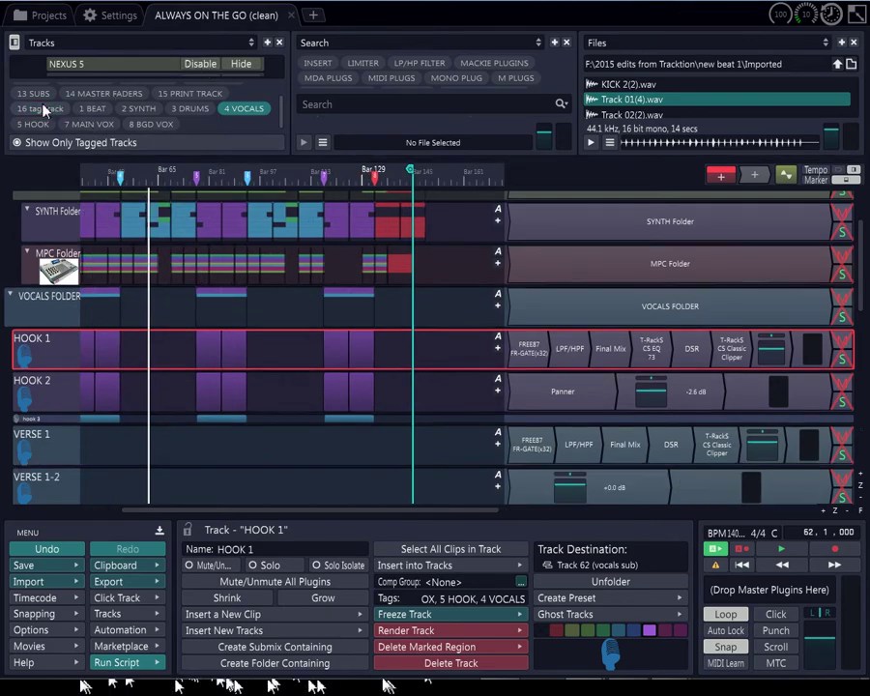
pyautogui.click(34, 94)
pyautogui.click(237, 107)
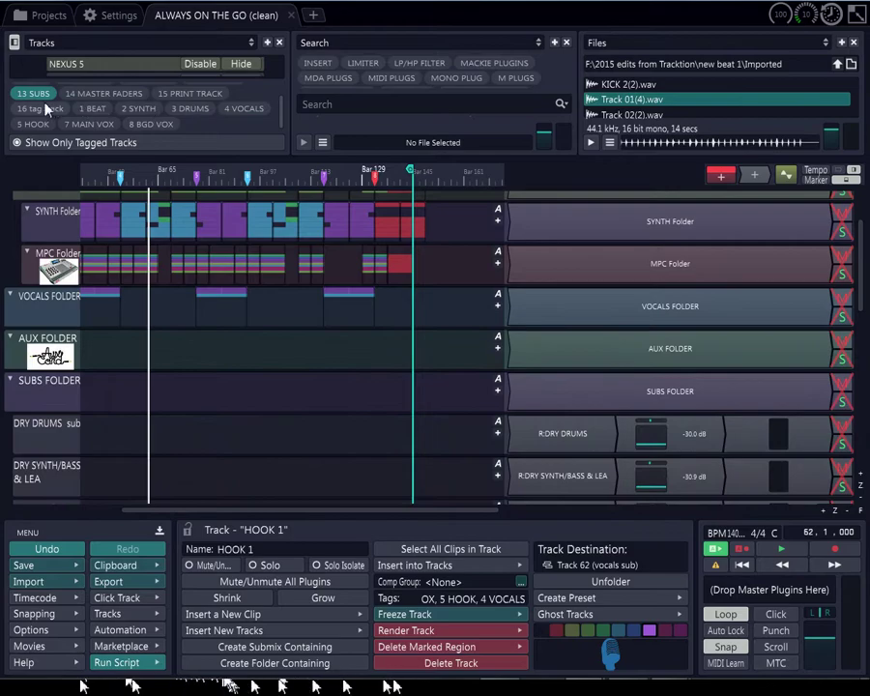
pyautogui.click(32, 95)
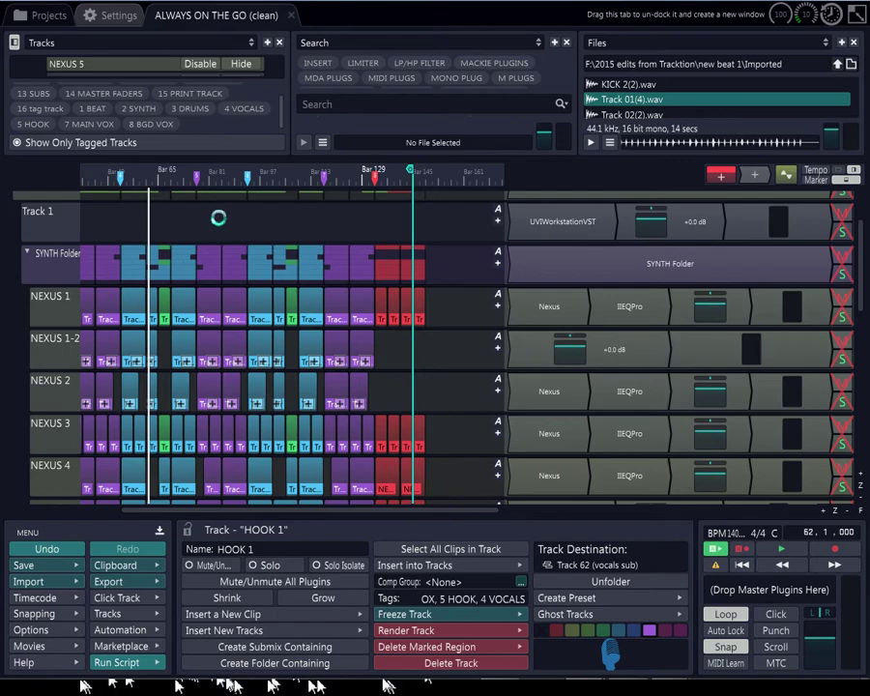
# Step: Open the keyboard shortcuts settings and examine the key mappings, including the custom macros for inserting tracks, subs, faders and folders
pyautogui.click(111, 15)
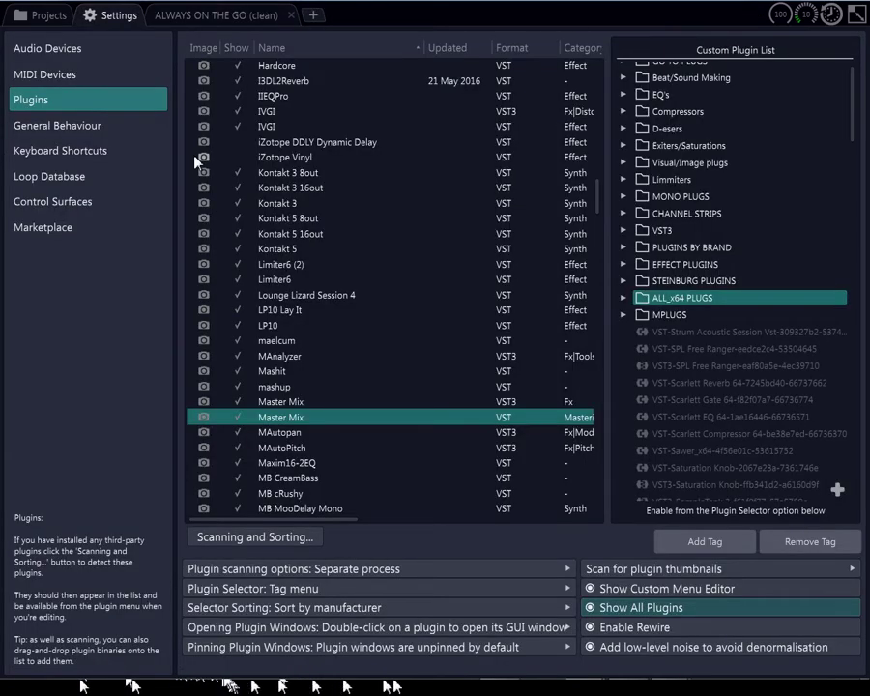
pyautogui.click(60, 151)
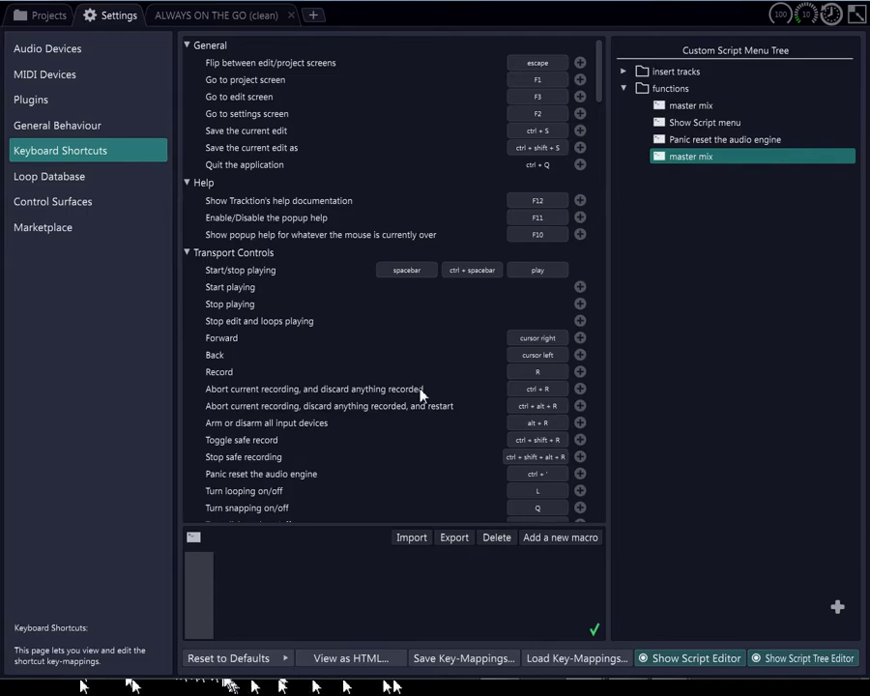
pyautogui.scroll(-20, 420, 394)
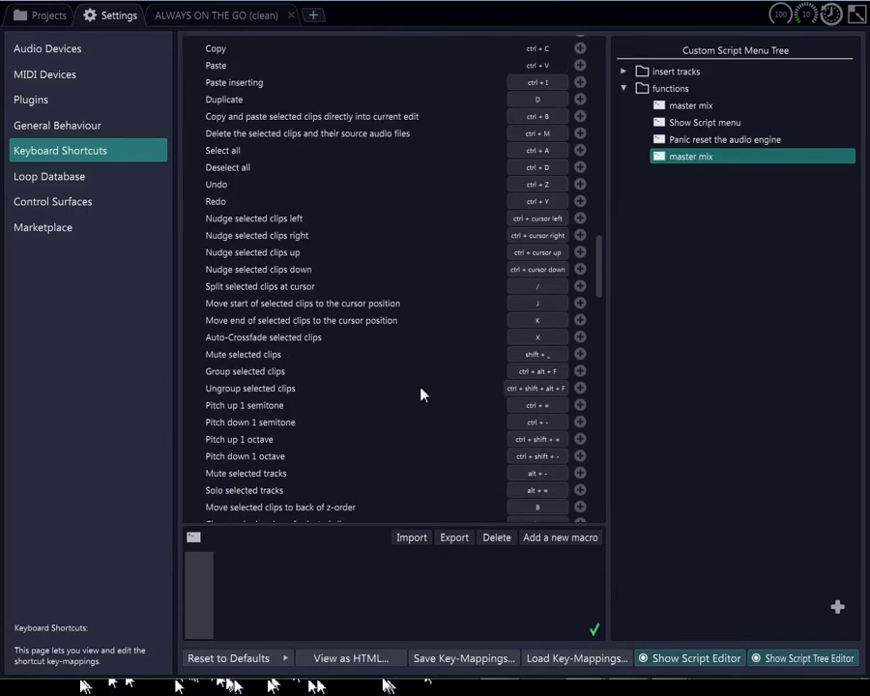
pyautogui.scroll(-20, 418, 406)
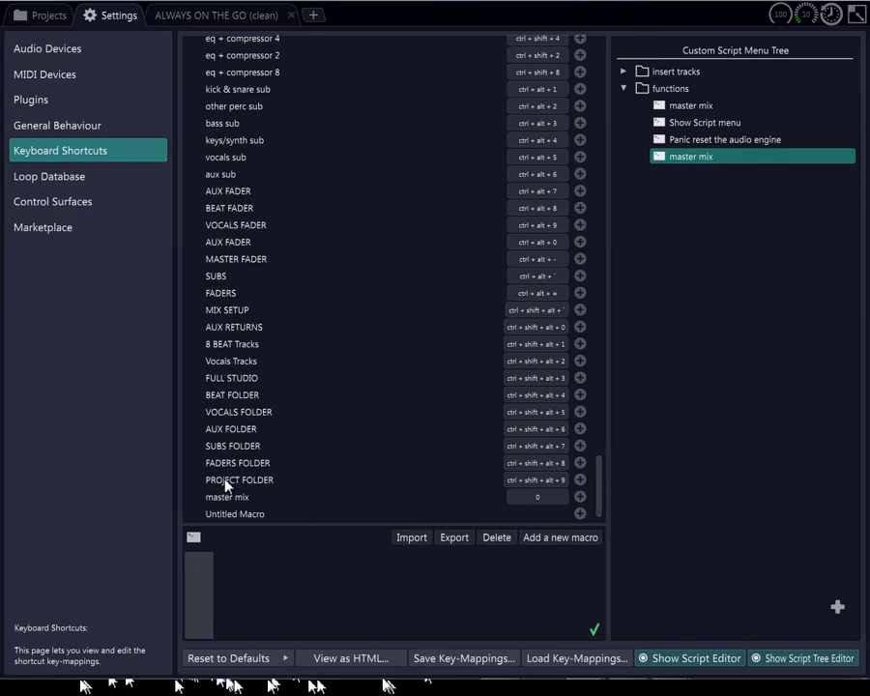
pyautogui.scroll(5, 224, 464)
pyautogui.scroll(5, 224, 442)
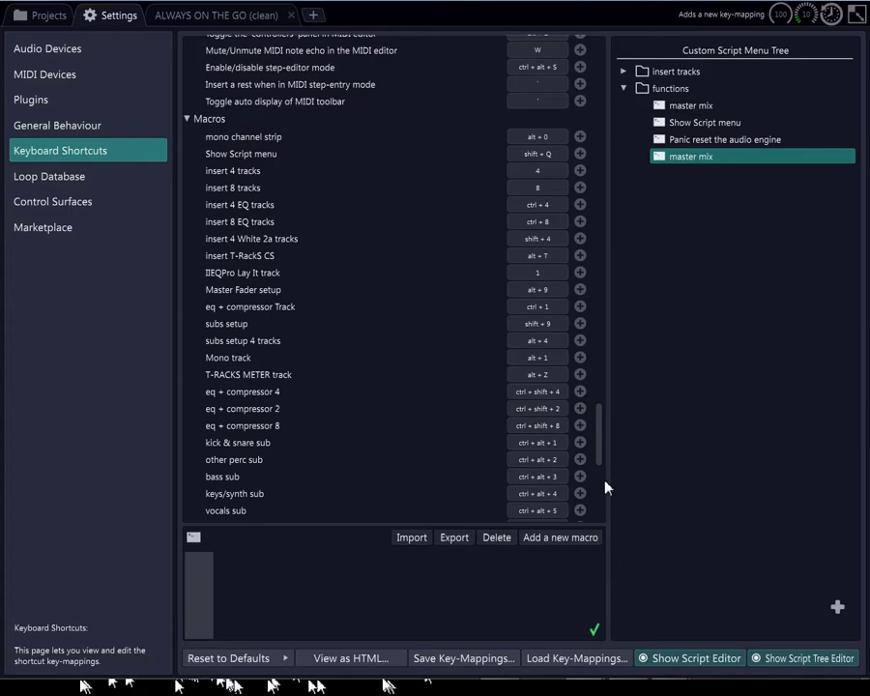
pyautogui.moveTo(601, 471); pyautogui.dragTo(608, 65)
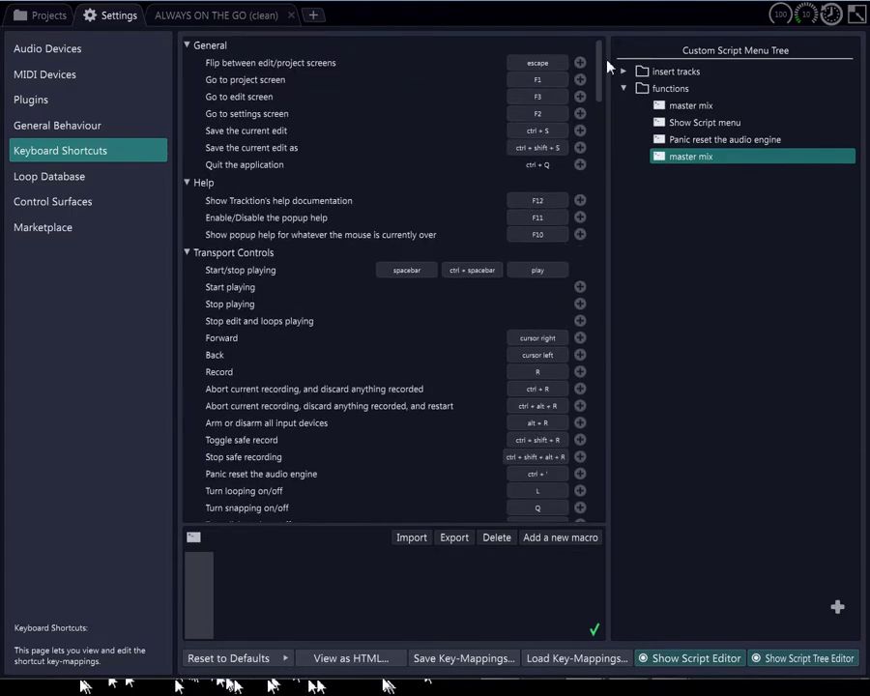
# Step: Return to the ALWAYS ON THE GO (clean) edit and review the unfiltered synth and MPC drum tracks
pyautogui.click(220, 16)
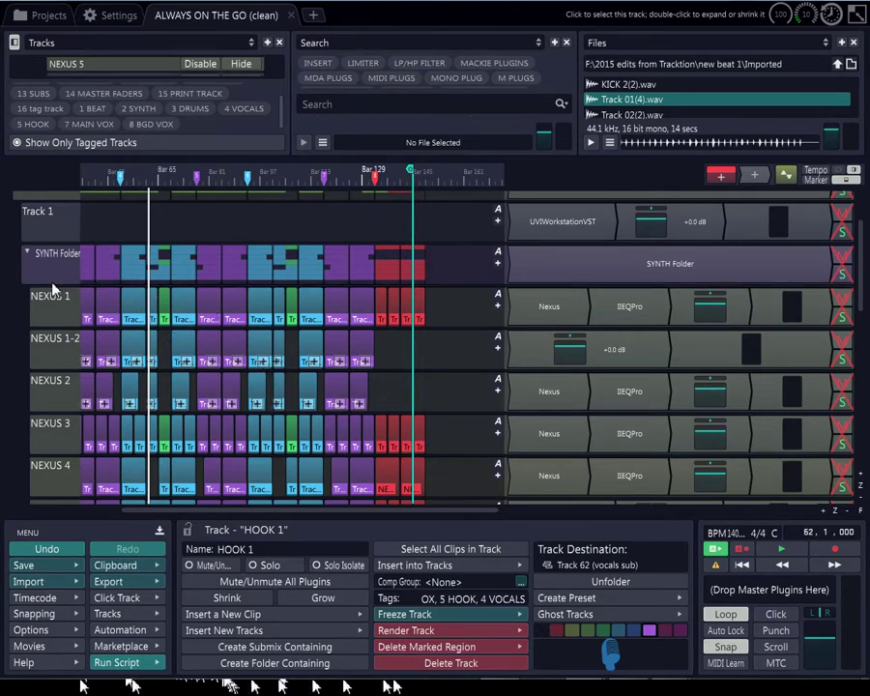
pyautogui.scroll(-7, 53, 288)
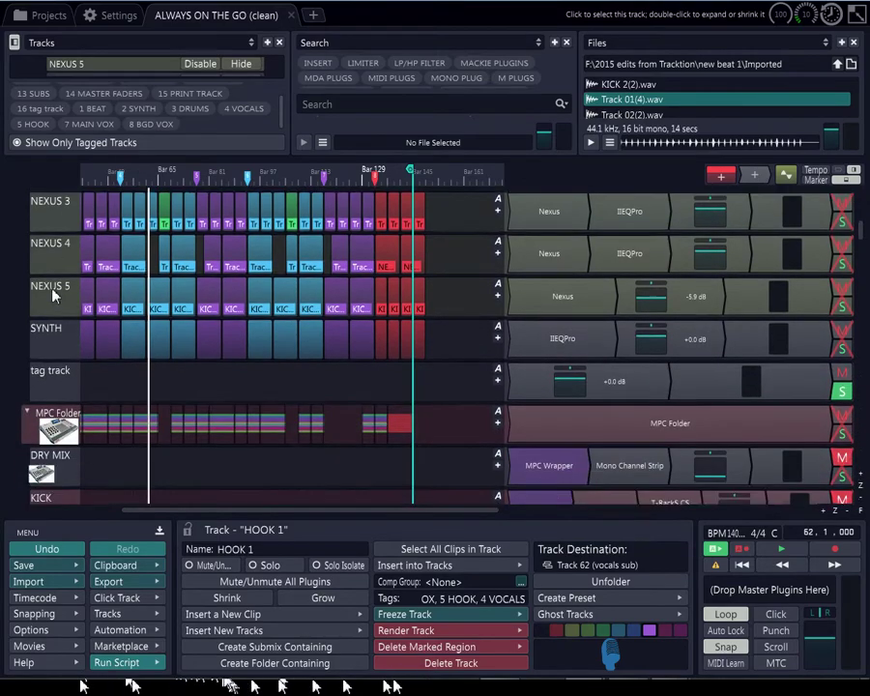
pyautogui.scroll(-2, 53, 296)
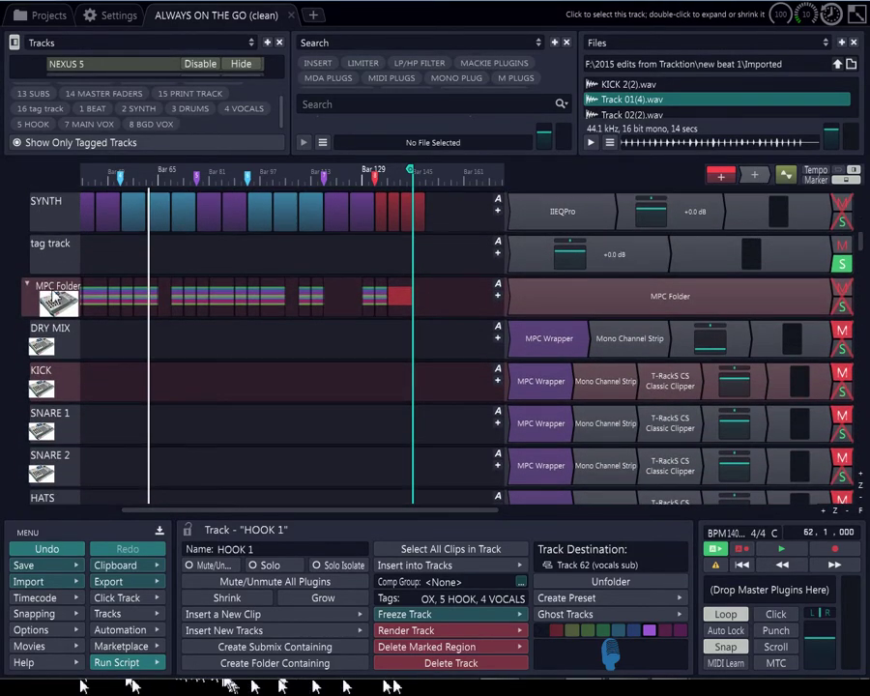
pyautogui.scroll(2, 53, 295)
pyautogui.scroll(1, 53, 295)
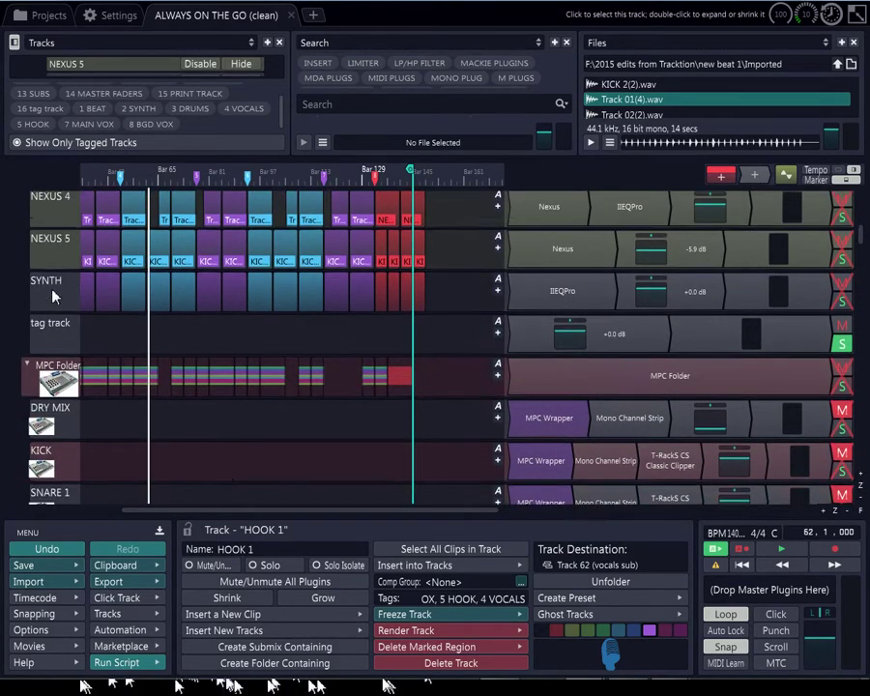
pyautogui.scroll(-5, 53, 296)
pyautogui.scroll(-4, 53, 295)
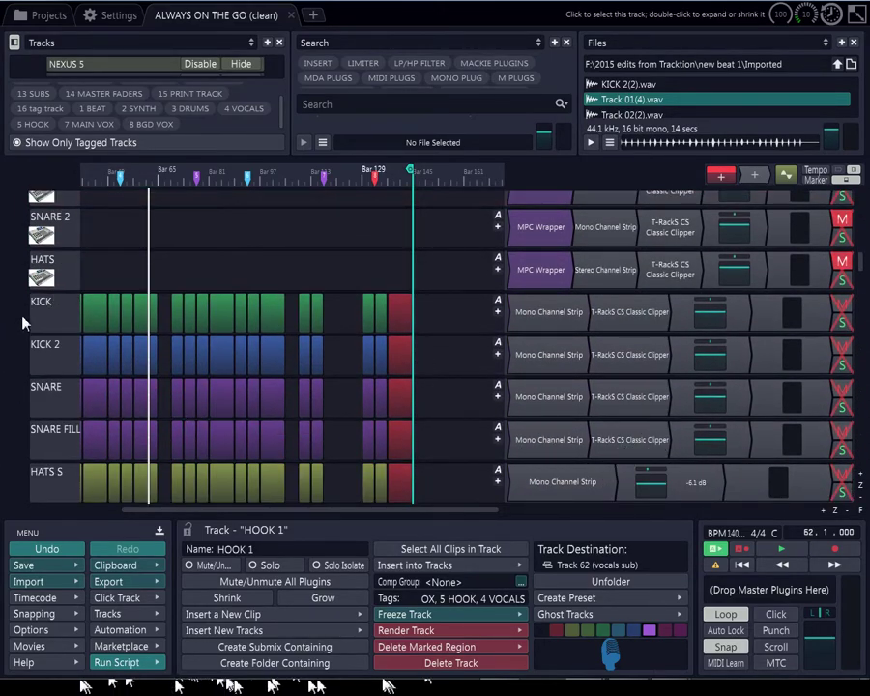
pyautogui.scroll(-4, 23, 323)
pyautogui.scroll(-8, 23, 323)
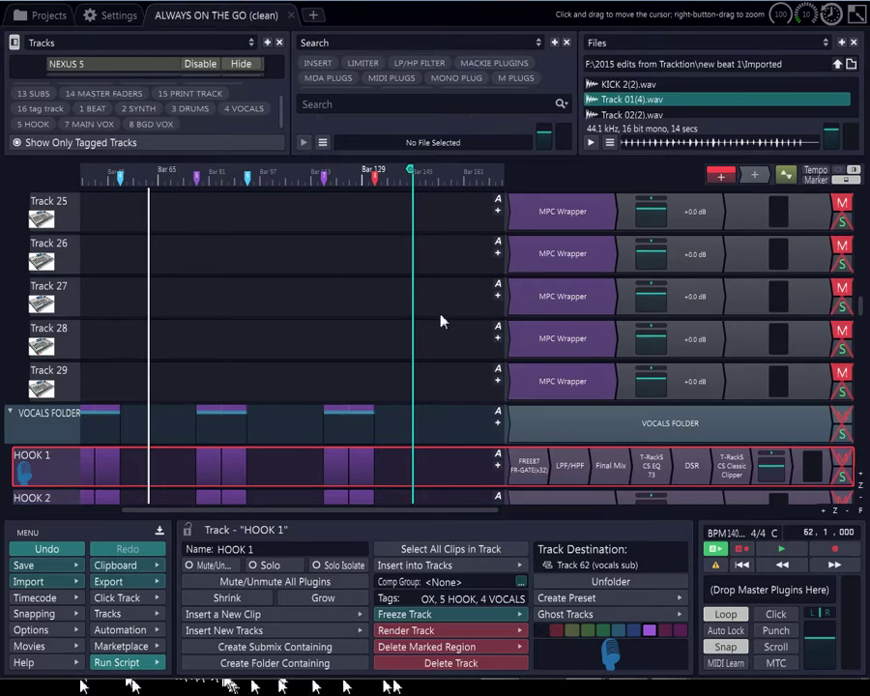
# Step: Review the vocal, aux, sub and fader tracks down to the print track
pyautogui.scroll(-6, 462, 314)
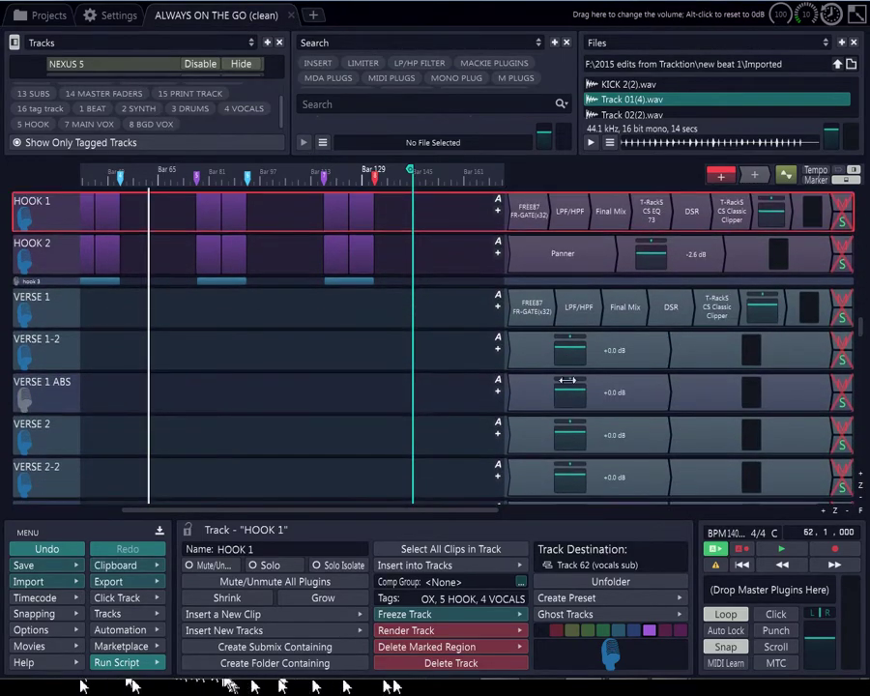
pyautogui.scroll(-5, 567, 383)
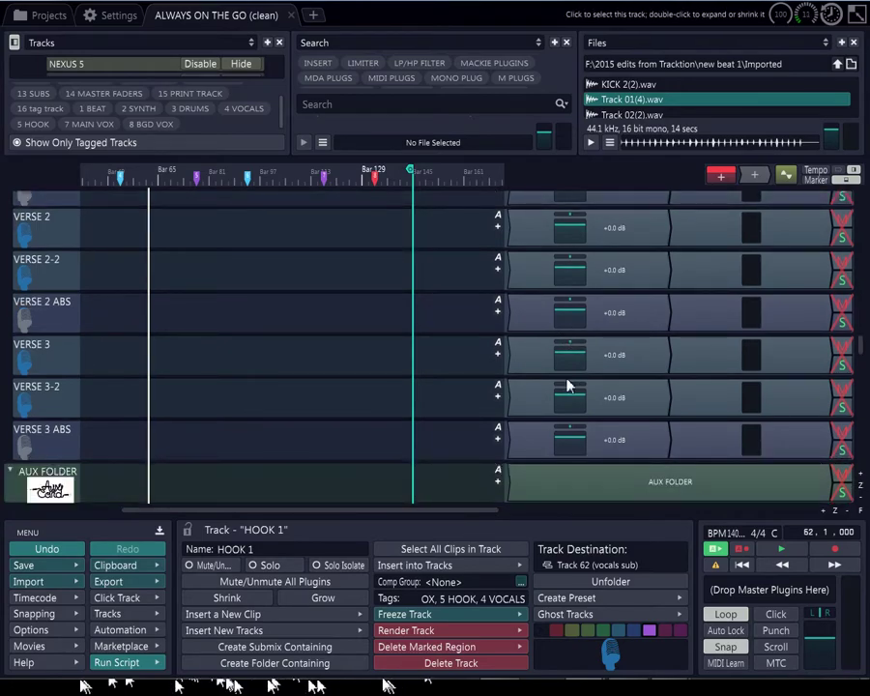
pyautogui.scroll(-10, 569, 396)
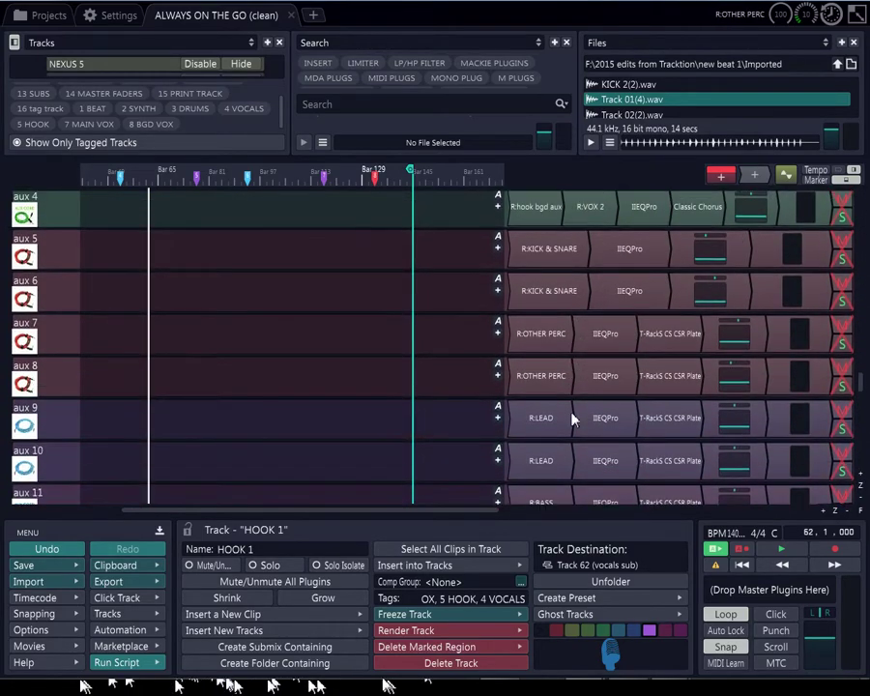
pyautogui.scroll(-10, 571, 418)
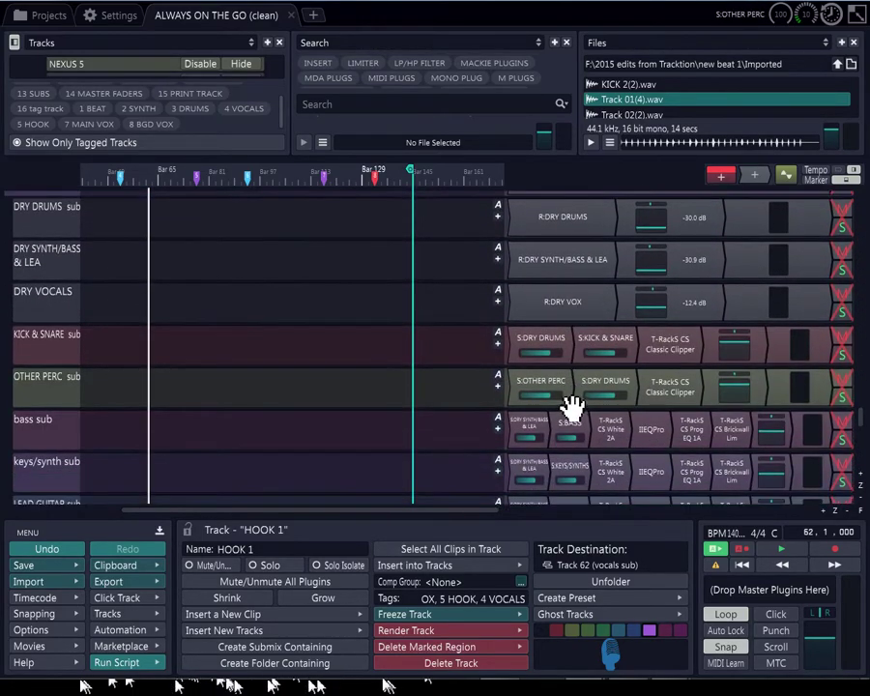
pyautogui.scroll(-10, 571, 406)
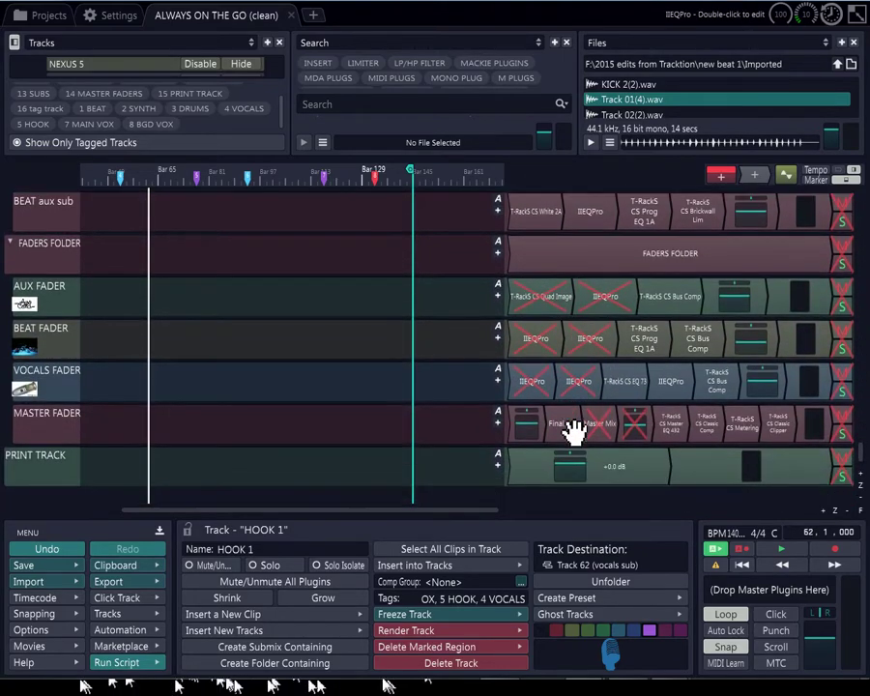
pyautogui.scroll(-2, 573, 431)
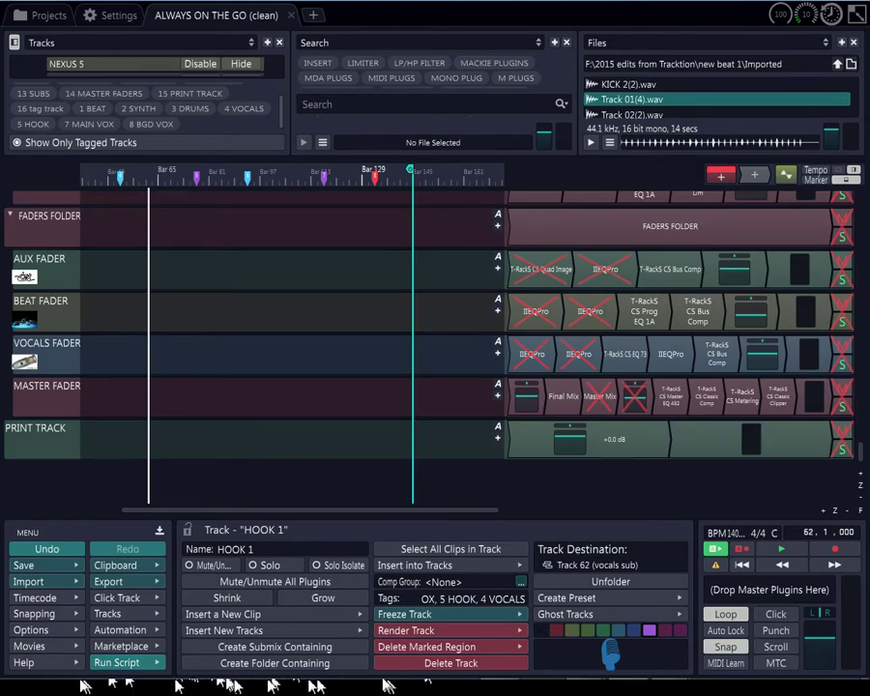
# Step: Bring the Paint window with the plugin CPU usage screenshot over the edit and position it for reading
pyautogui.moveTo(0, 50)
pyautogui.mouseDown()
pyautogui.moveTo(97, 40)
pyautogui.moveTo(120, 89)
pyautogui.moveTo(121, 115)
pyautogui.mouseUp()
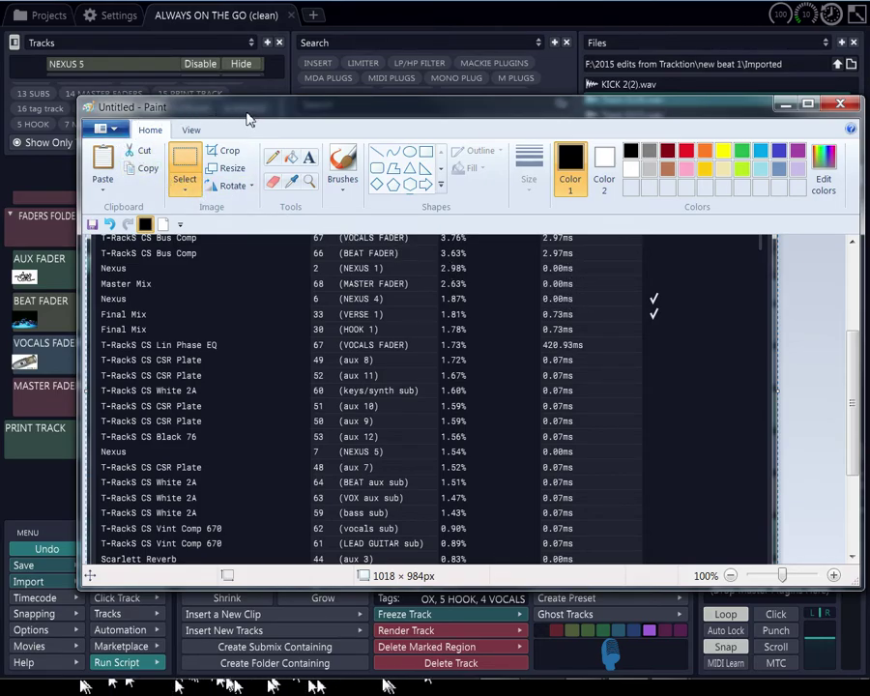
pyautogui.moveTo(246, 113)
pyautogui.mouseDown()
pyautogui.moveTo(0, 102)
pyautogui.moveTo(0, 110)
pyautogui.moveTo(245, 113)
pyautogui.moveTo(276, 78)
pyautogui.mouseUp()
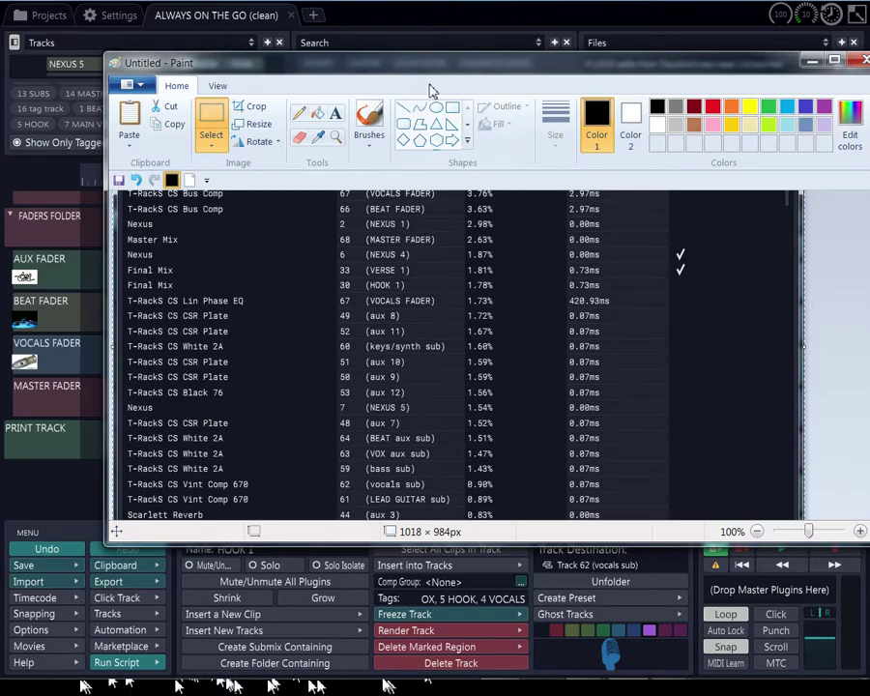
pyautogui.moveTo(429, 70)
pyautogui.mouseDown()
pyautogui.moveTo(381, 64)
pyautogui.moveTo(403, 11)
pyautogui.moveTo(403, 40)
pyautogui.moveTo(391, 56)
pyautogui.mouseUp()
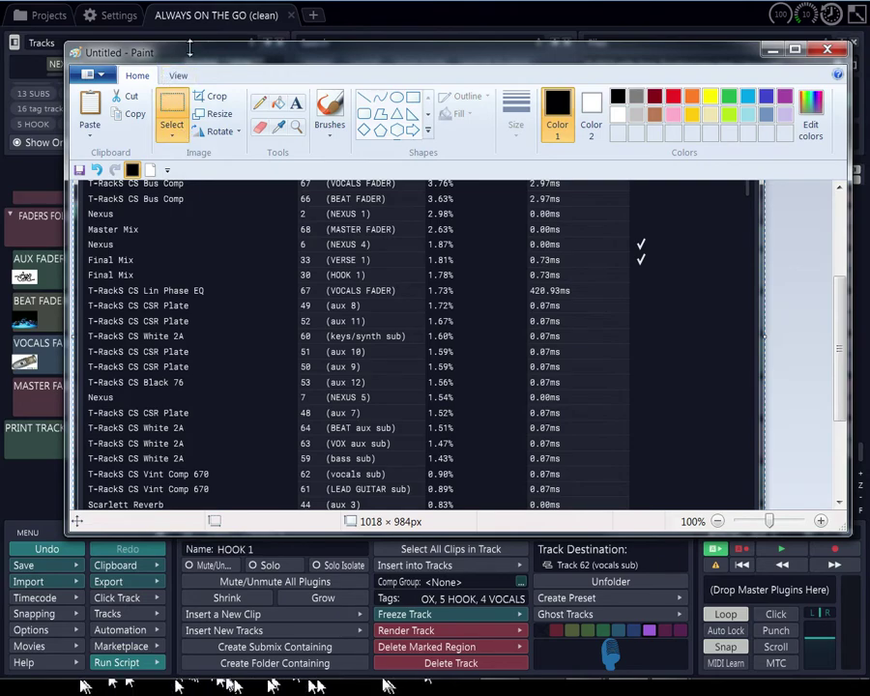
pyautogui.moveTo(329, 60); pyautogui.dragTo(315, 37)
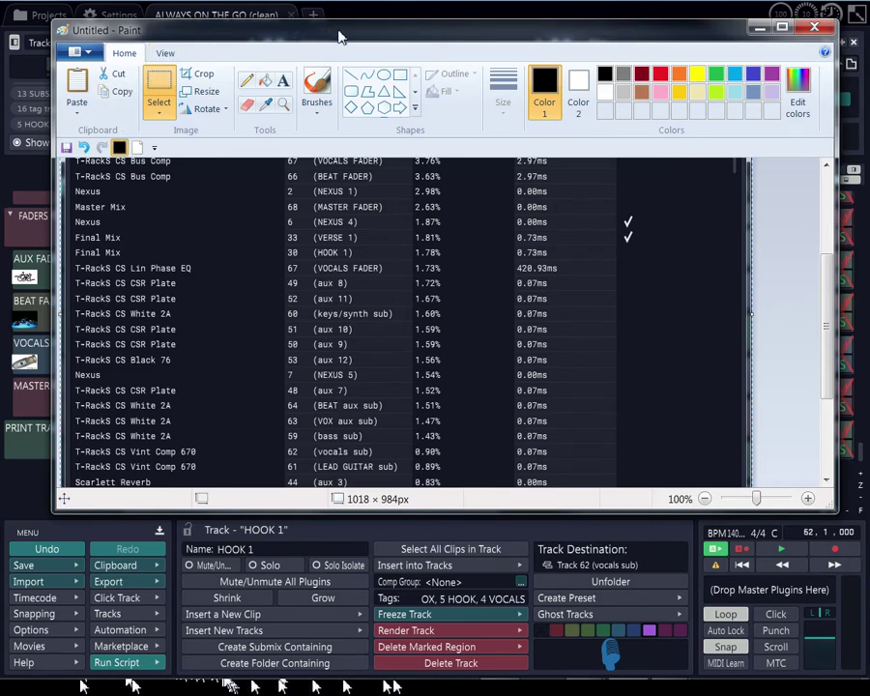
pyautogui.moveTo(319, 41)
pyautogui.mouseDown()
pyautogui.moveTo(305, 22)
pyautogui.moveTo(304, 41)
pyautogui.mouseUp()
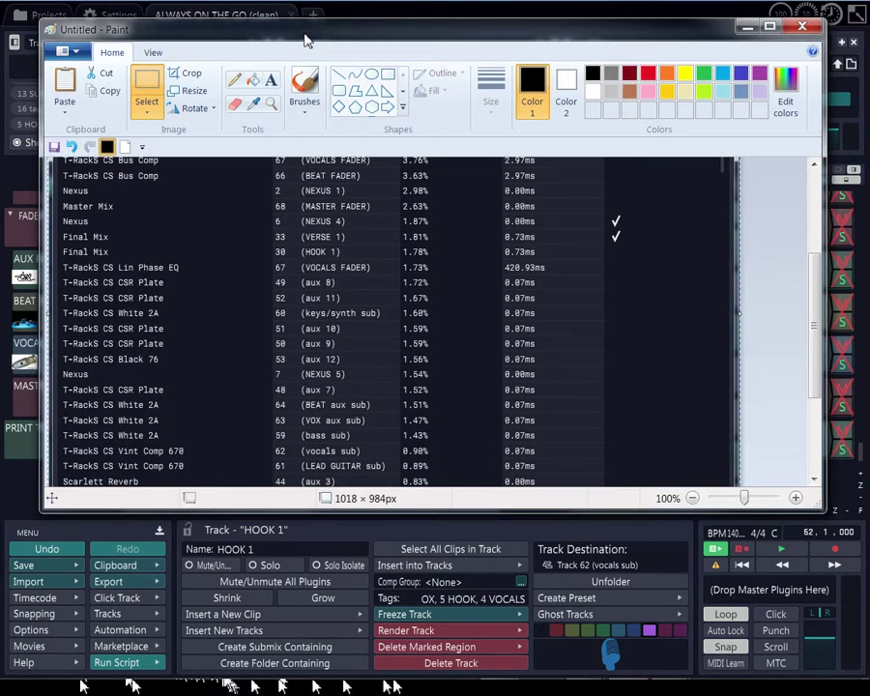